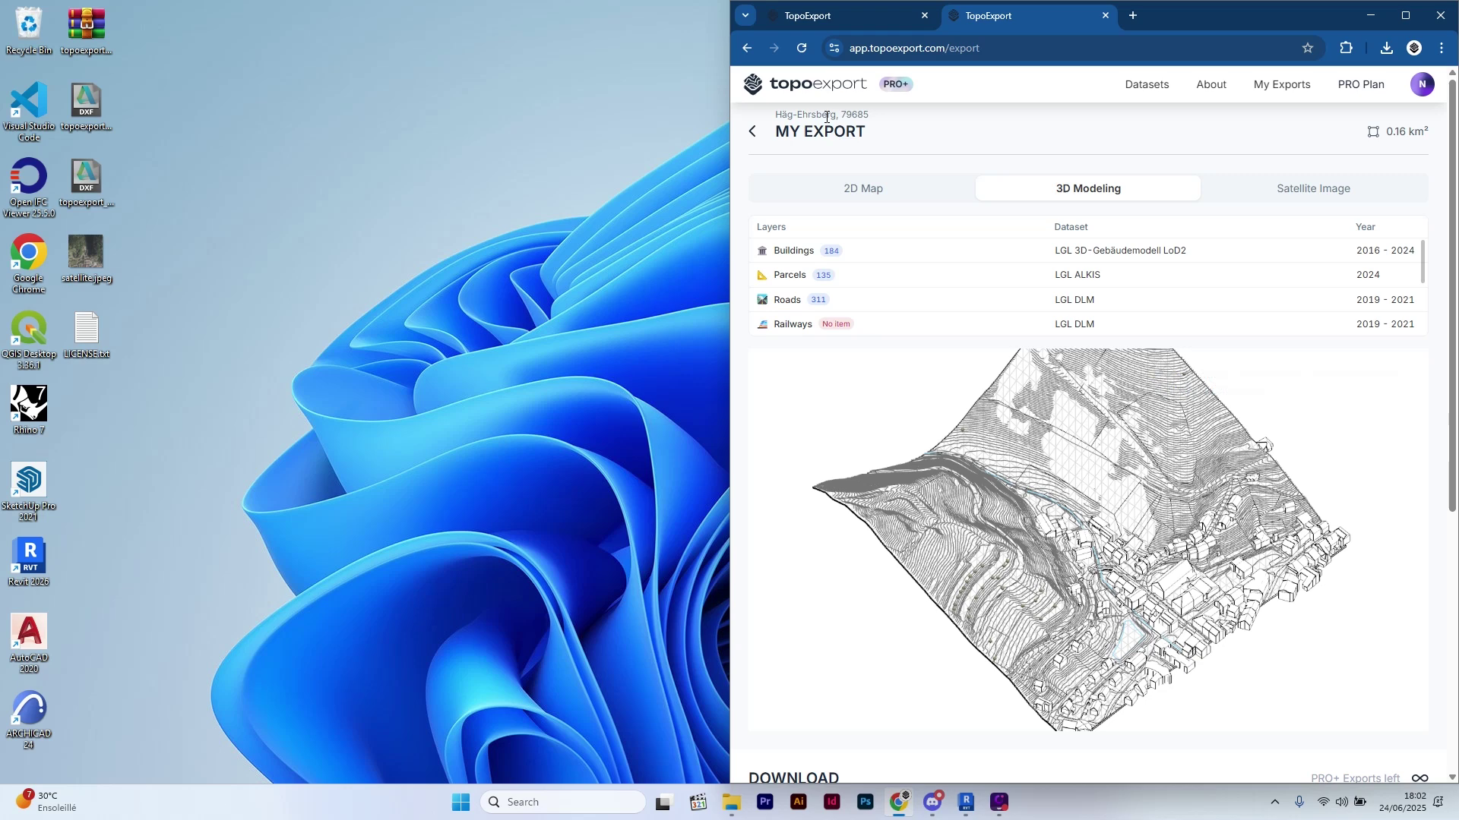
- Enlarge the TopoExport map area to 997 by 892 metres, about 0.89 km²
{"action": "left_click", "coordinate": [790, 22]}
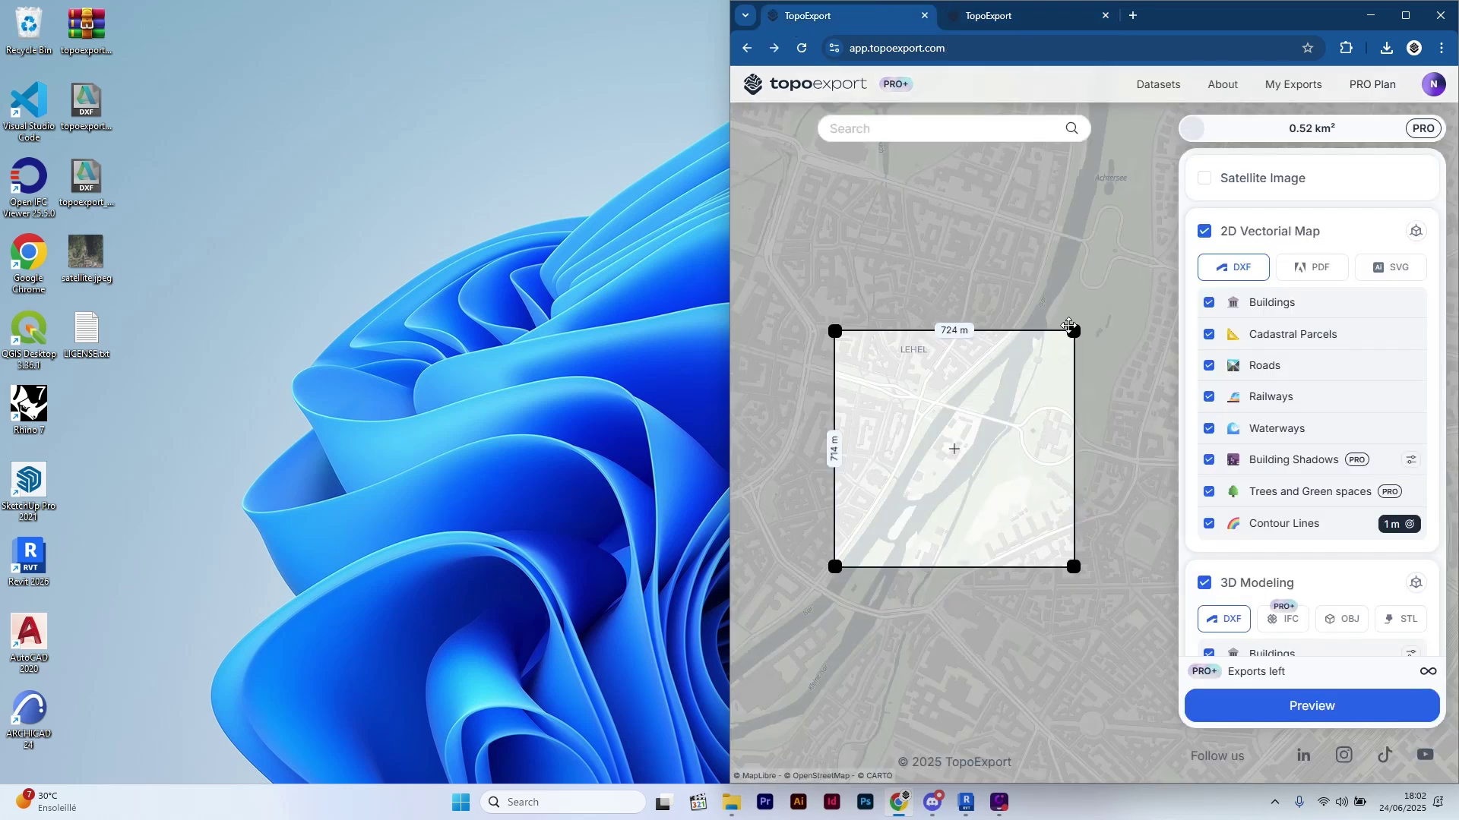
{"action": "left_click_drag", "start_coordinate": [1069, 328], "coordinate": [1120, 302]}
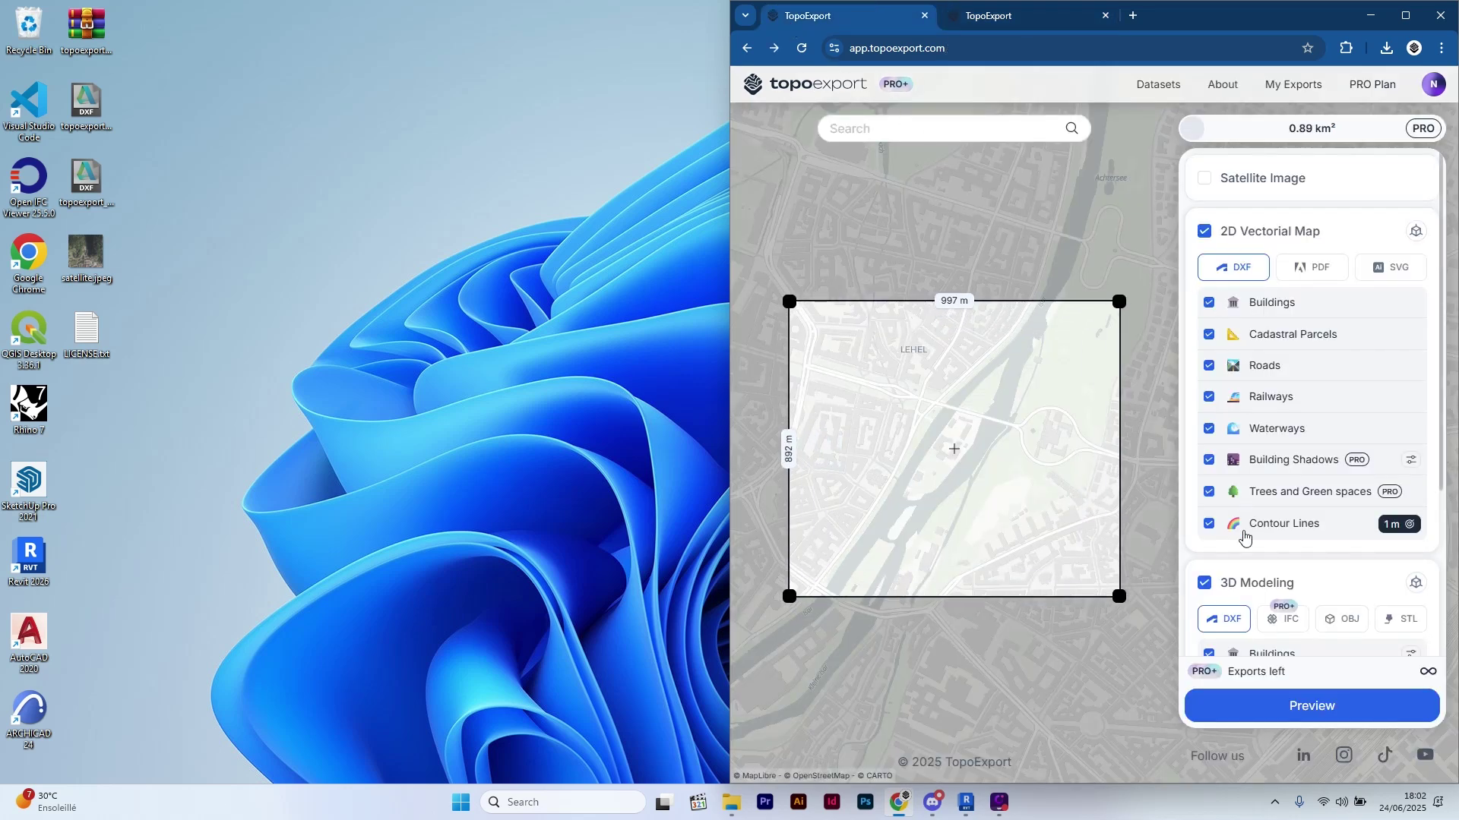
{"action": "left_click_drag", "start_coordinate": [410, 507], "coordinate": [82, 0]}
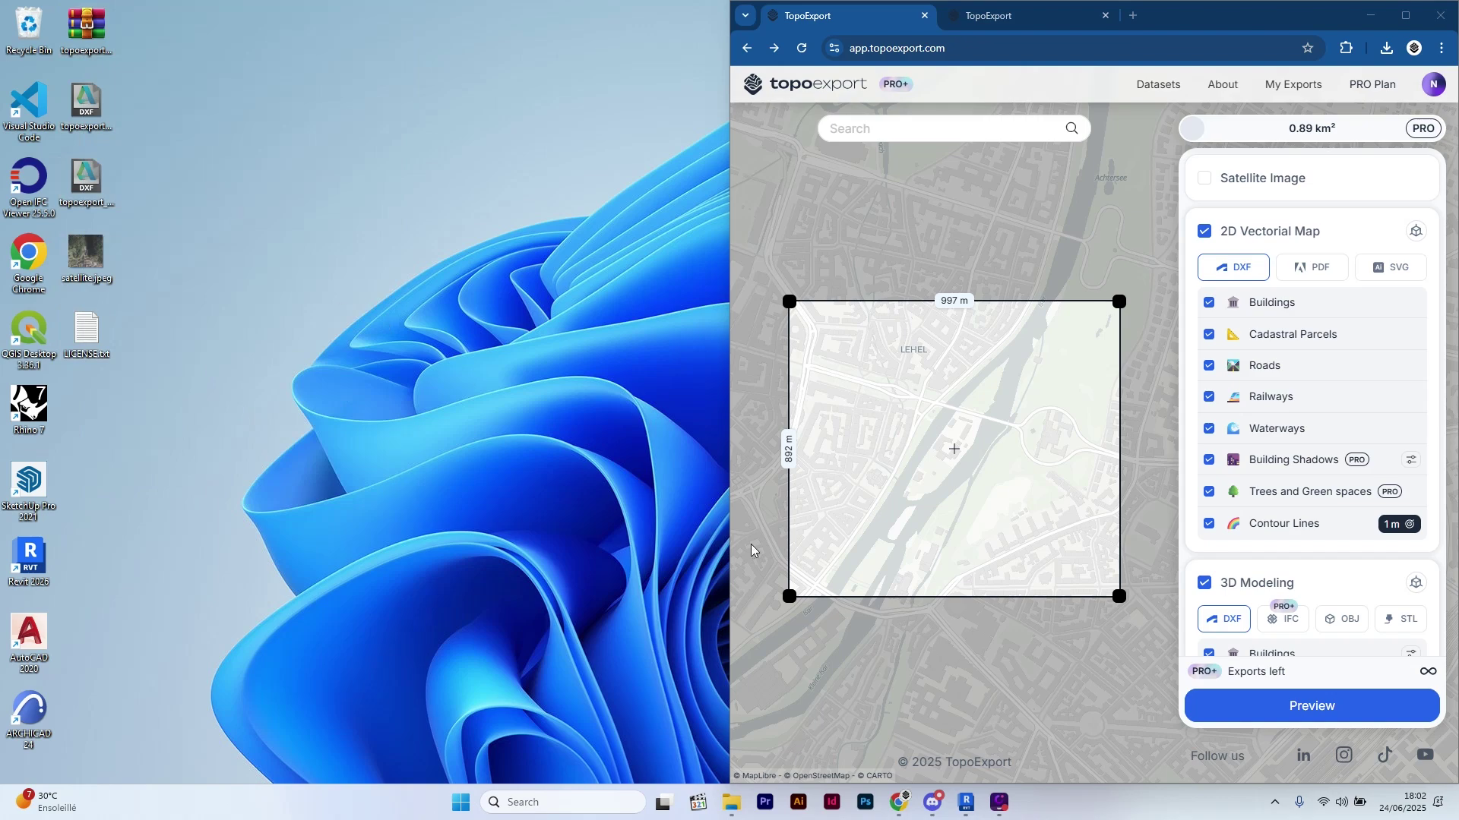
- Create a new Revit project from the construction template
{"action": "left_click", "coordinate": [965, 803]}
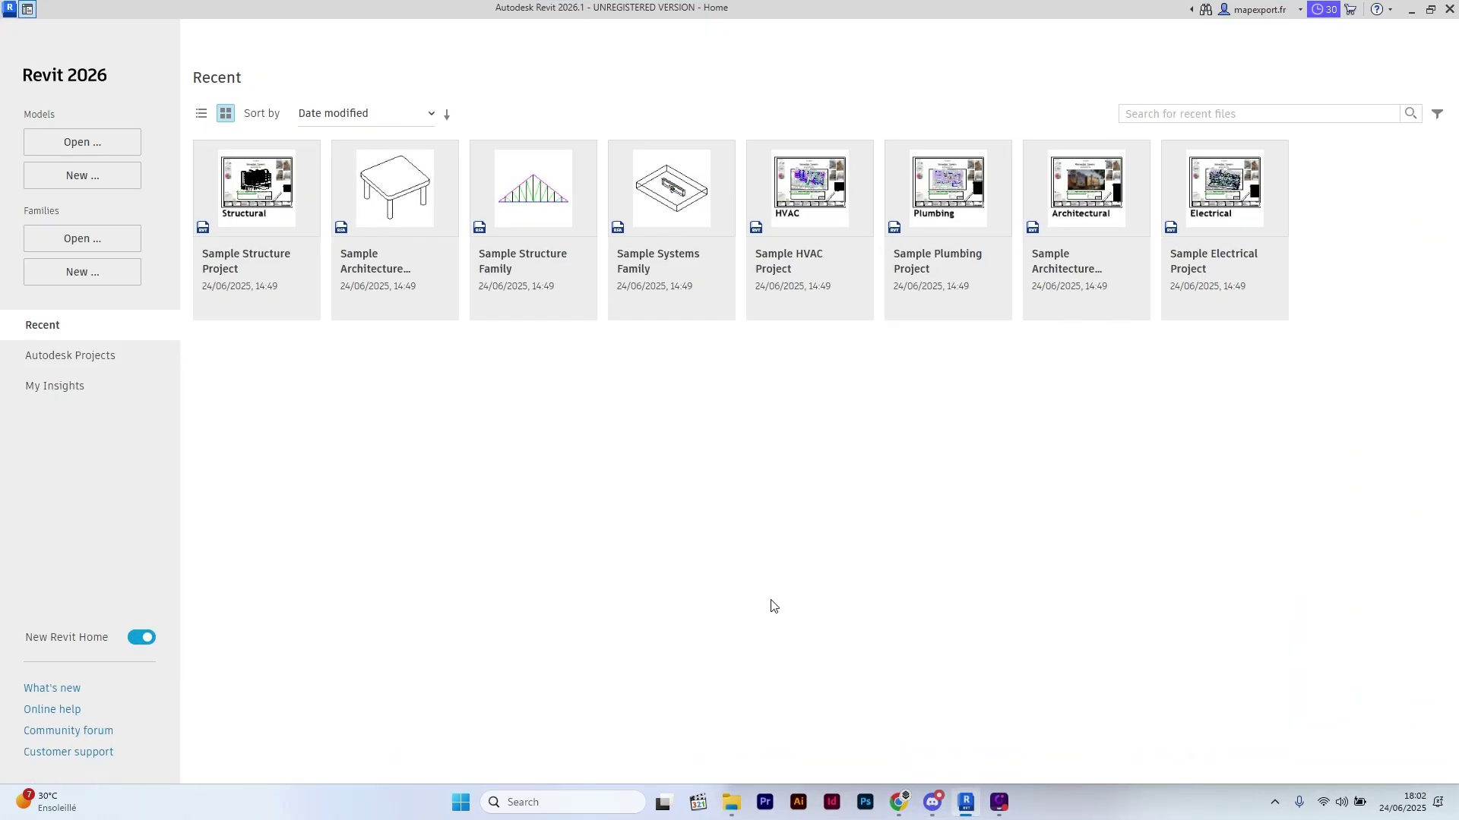
{"action": "left_click", "coordinate": [91, 174]}
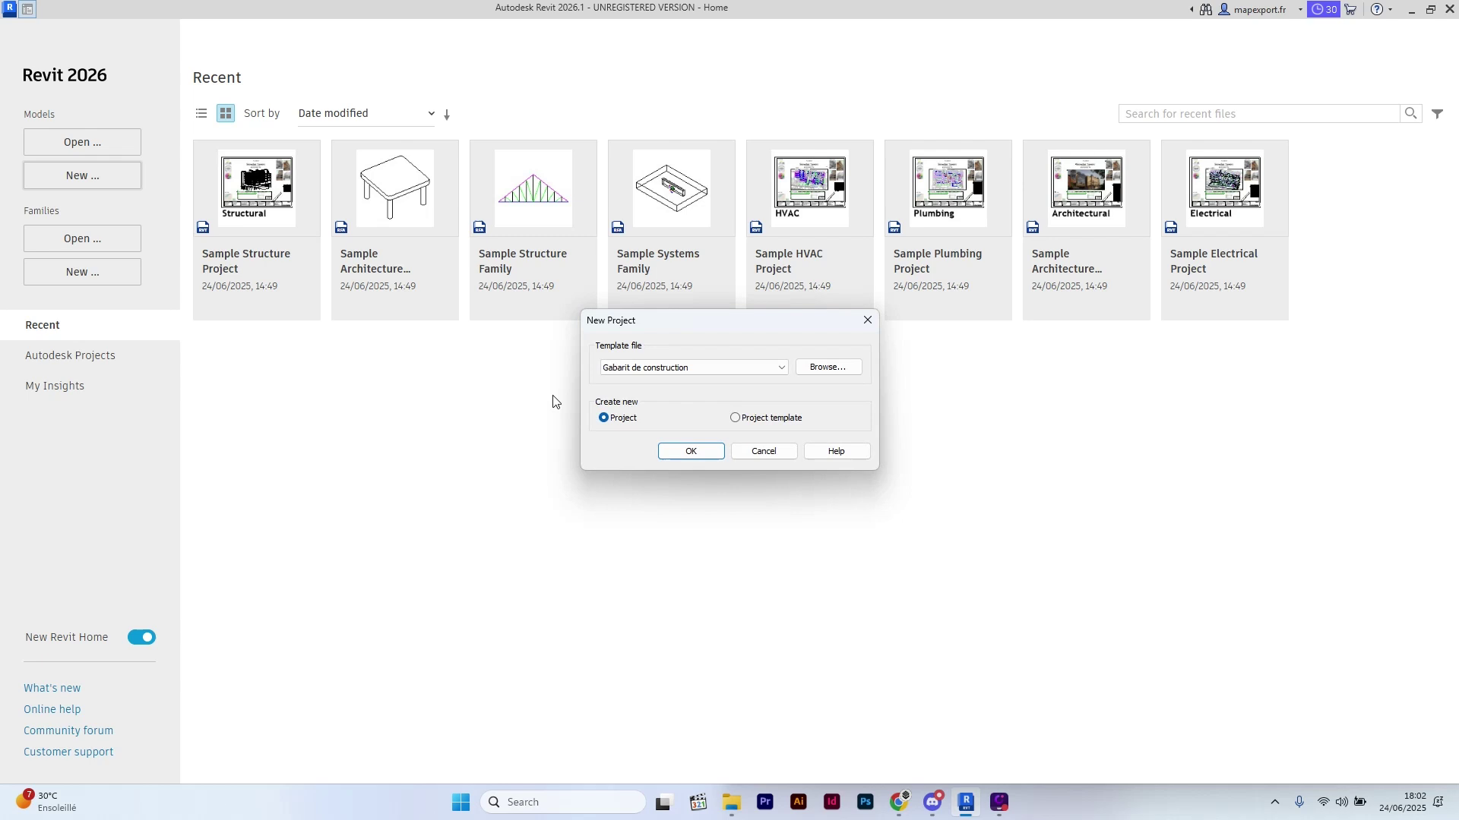
{"action": "left_click", "coordinate": [670, 453]}
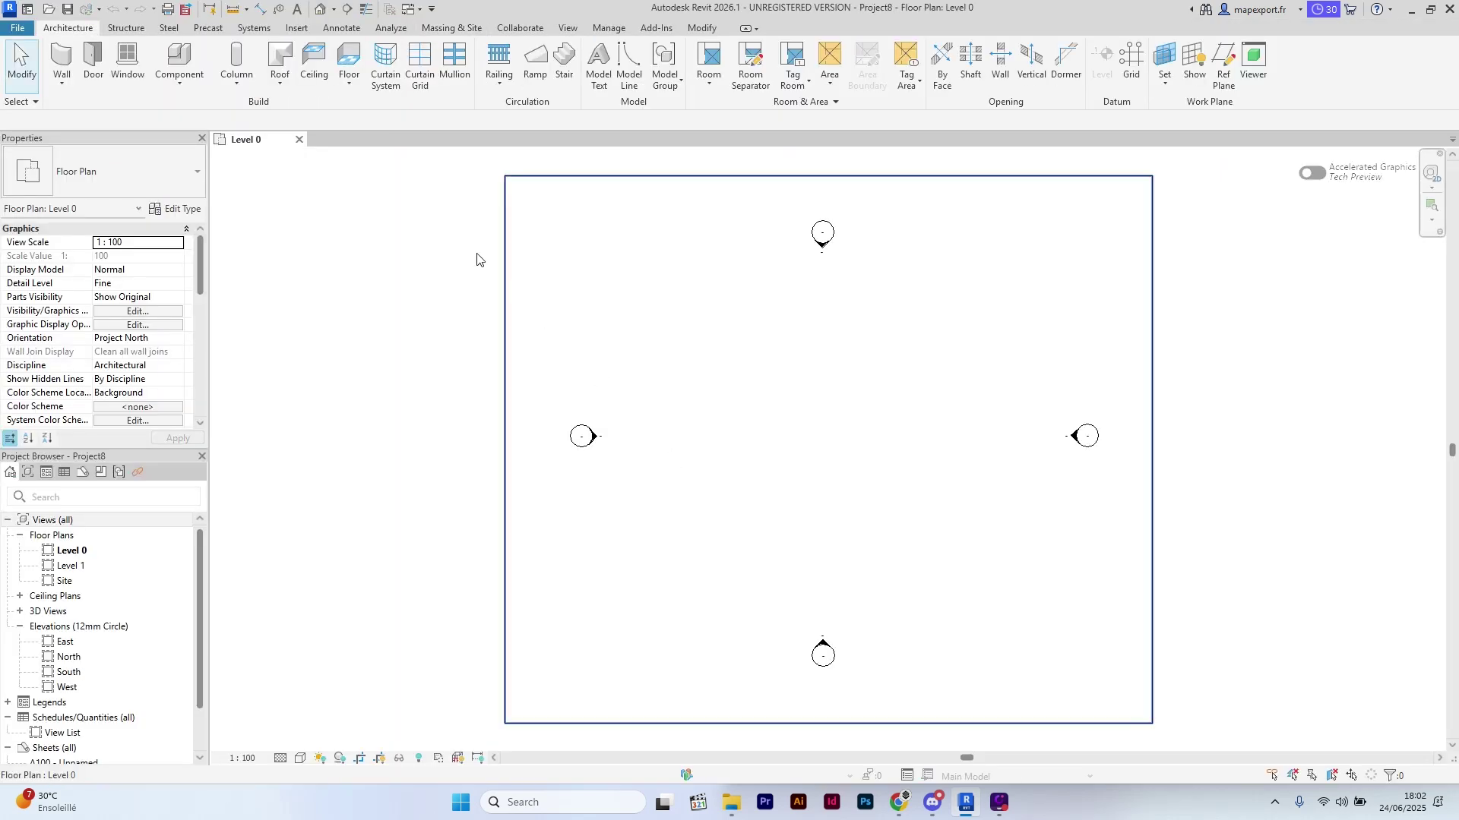
- Link the topoexport_modeling DXF into the project with import units set to metres
{"action": "left_click", "coordinate": [295, 29]}
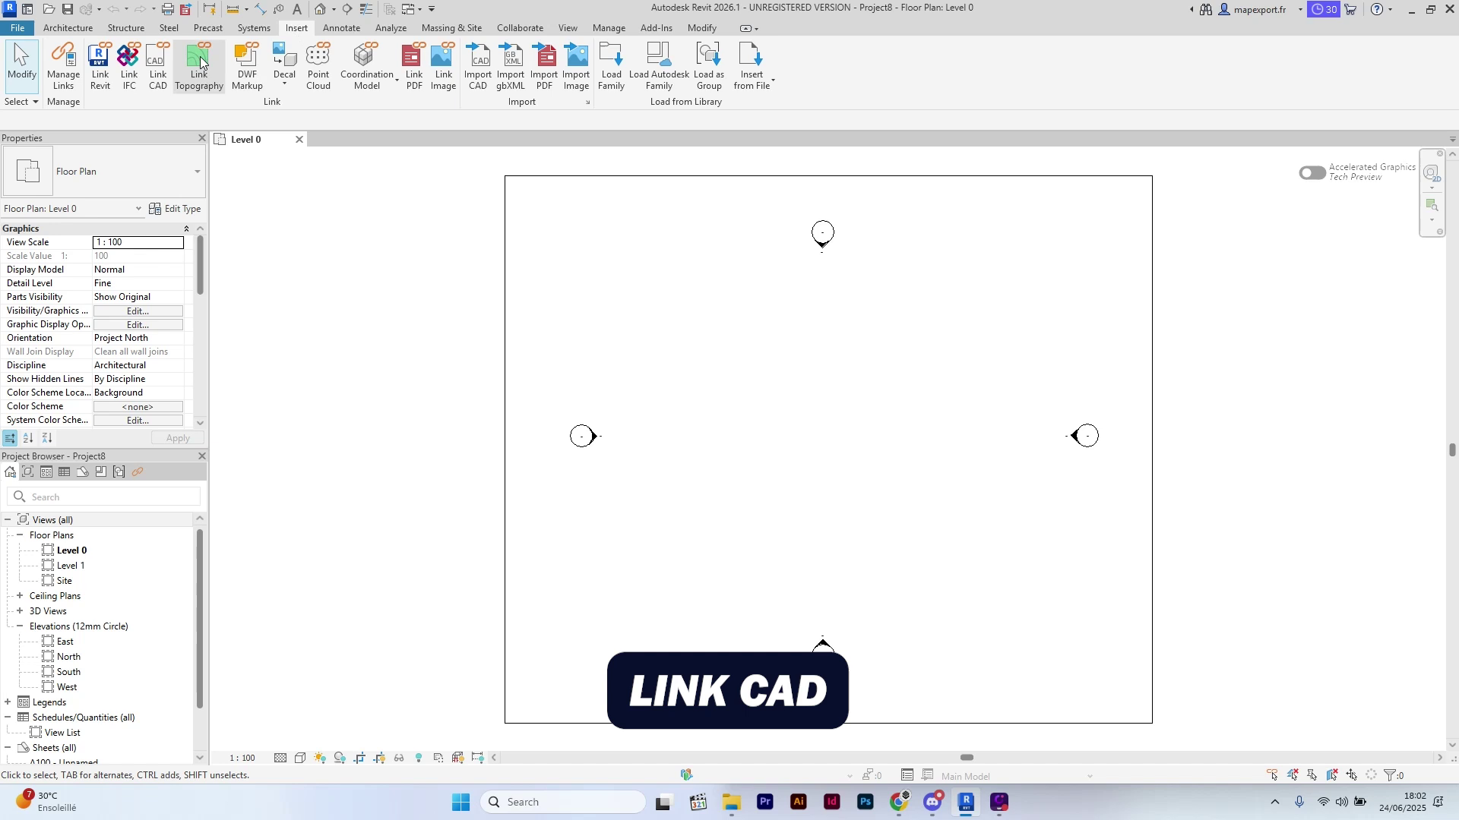
{"action": "left_click", "coordinate": [166, 60]}
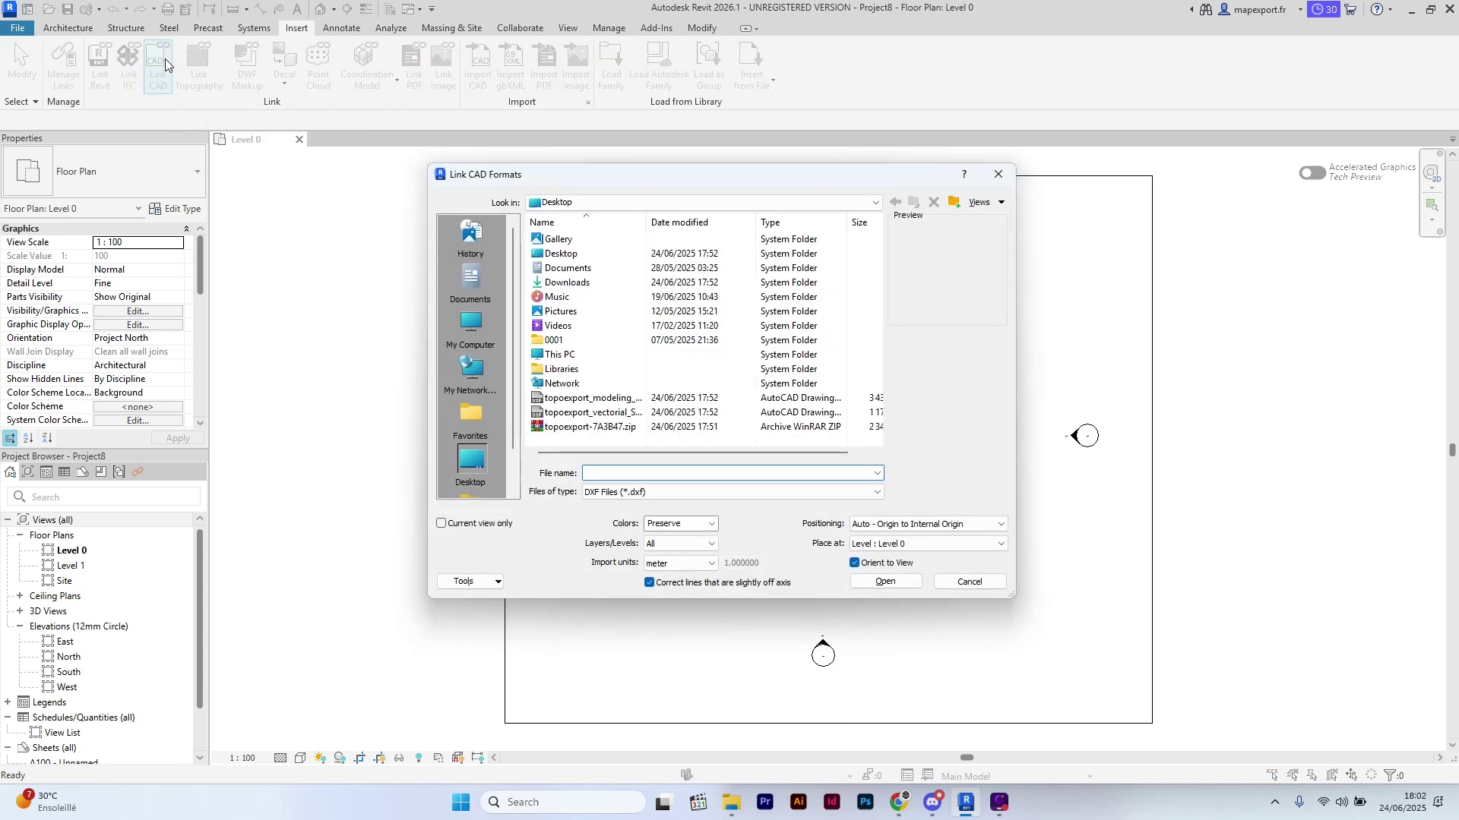
{"action": "left_click", "coordinate": [623, 402]}
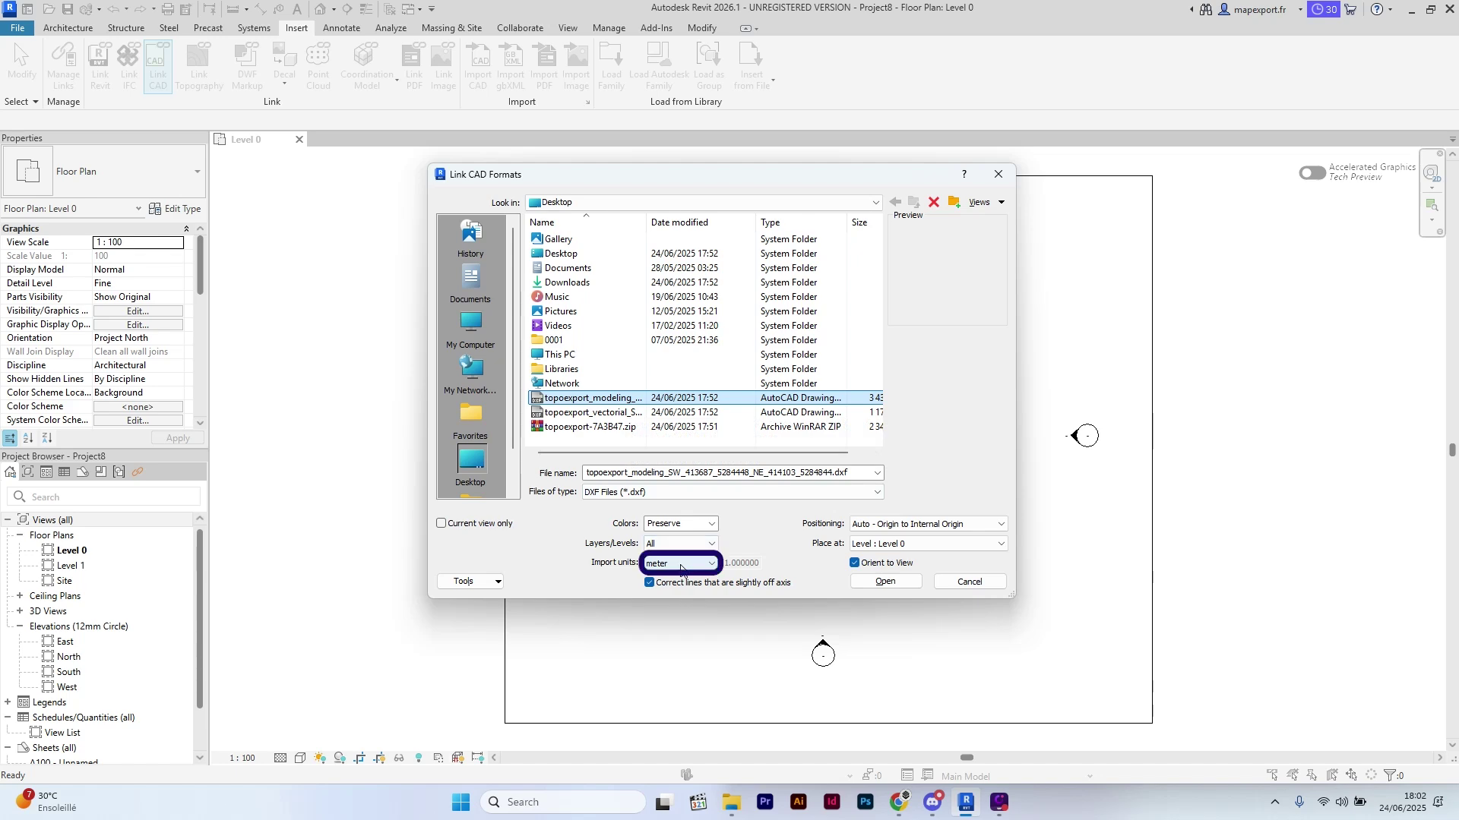
{"action": "left_click", "coordinate": [877, 585]}
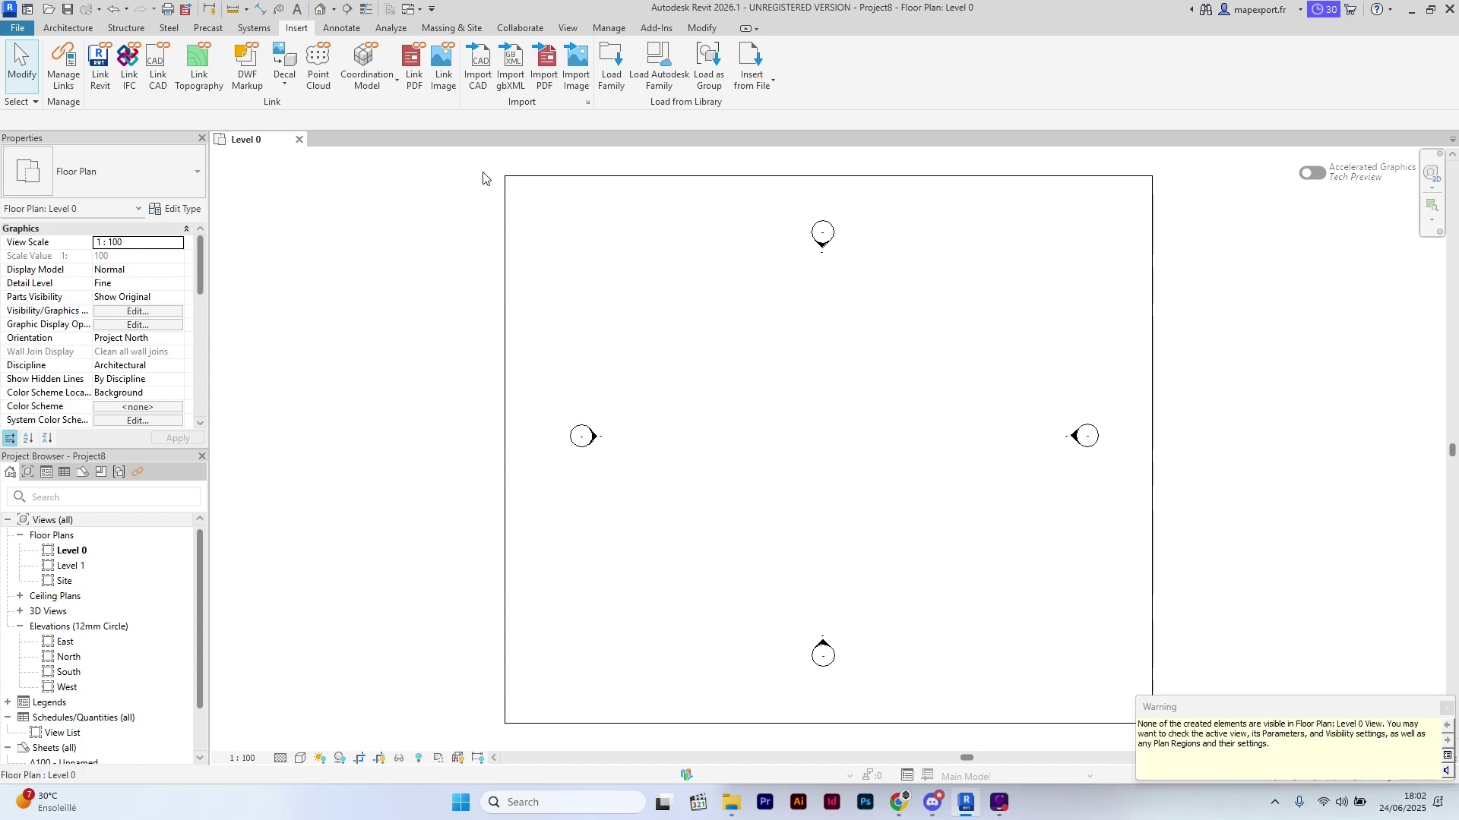
- Open the default 3D view and orbit around the linked terrain and buildings
{"action": "left_click", "coordinate": [322, 9]}
{"action": "scroll", "coordinate": [638, 598], "scroll_direction": "up", "scroll_amount": 5}
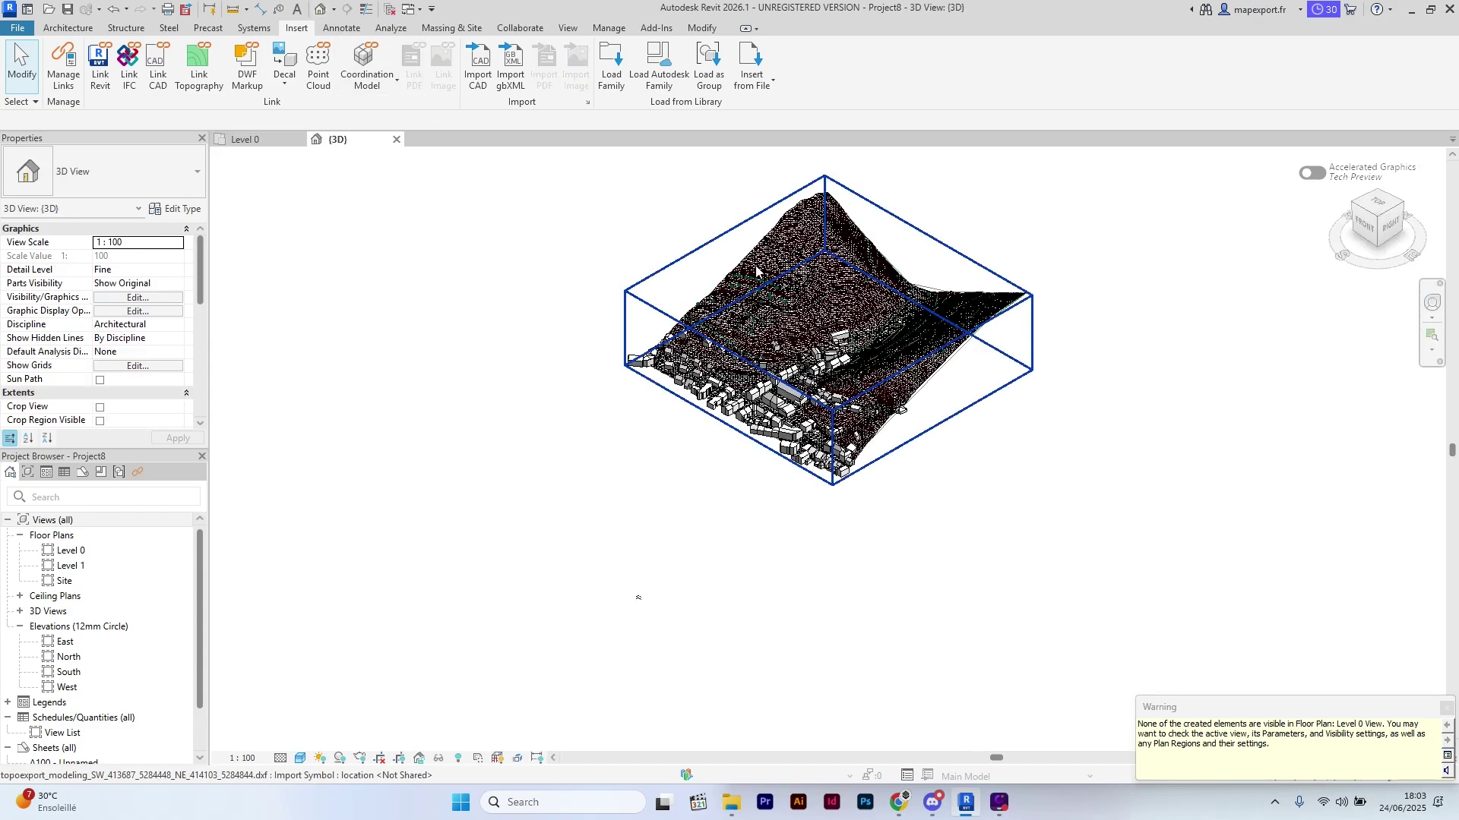
{"action": "mouse_move", "coordinate": [638, 598]}
{"action": "middle_mouse_down", "text": "shift"}
{"action": "mouse_move", "coordinate": [902, 318]}
{"action": "mouse_move", "coordinate": [1088, 291]}
{"action": "middle_mouse_up", "text": "shift"}
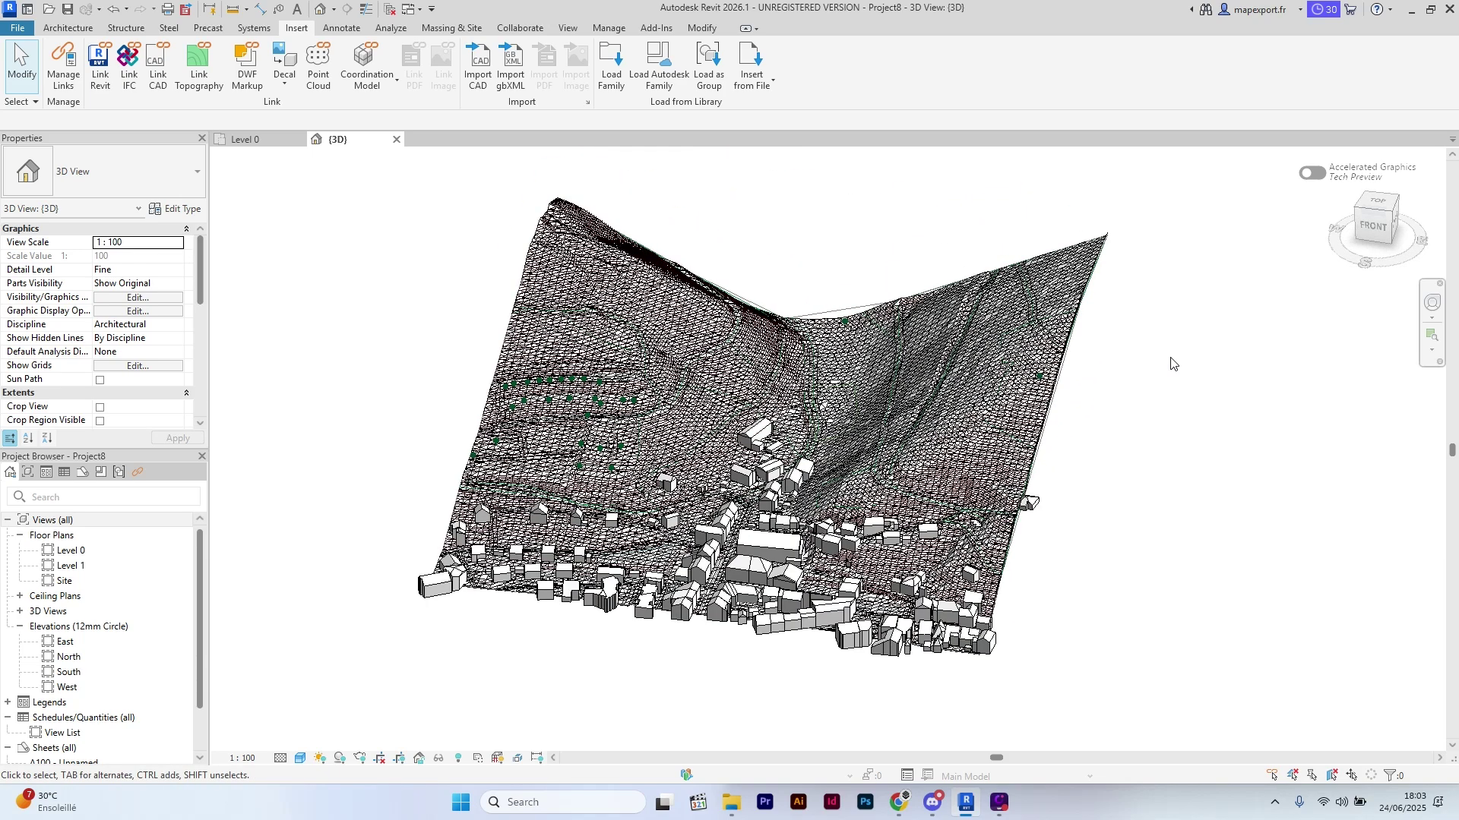
- Hide every imported DXF layer except TPX_1_CONTOUR_LINES in the 3D view's visibility settings
{"action": "key", "text": "v"}
{"action": "key", "text": "v"}
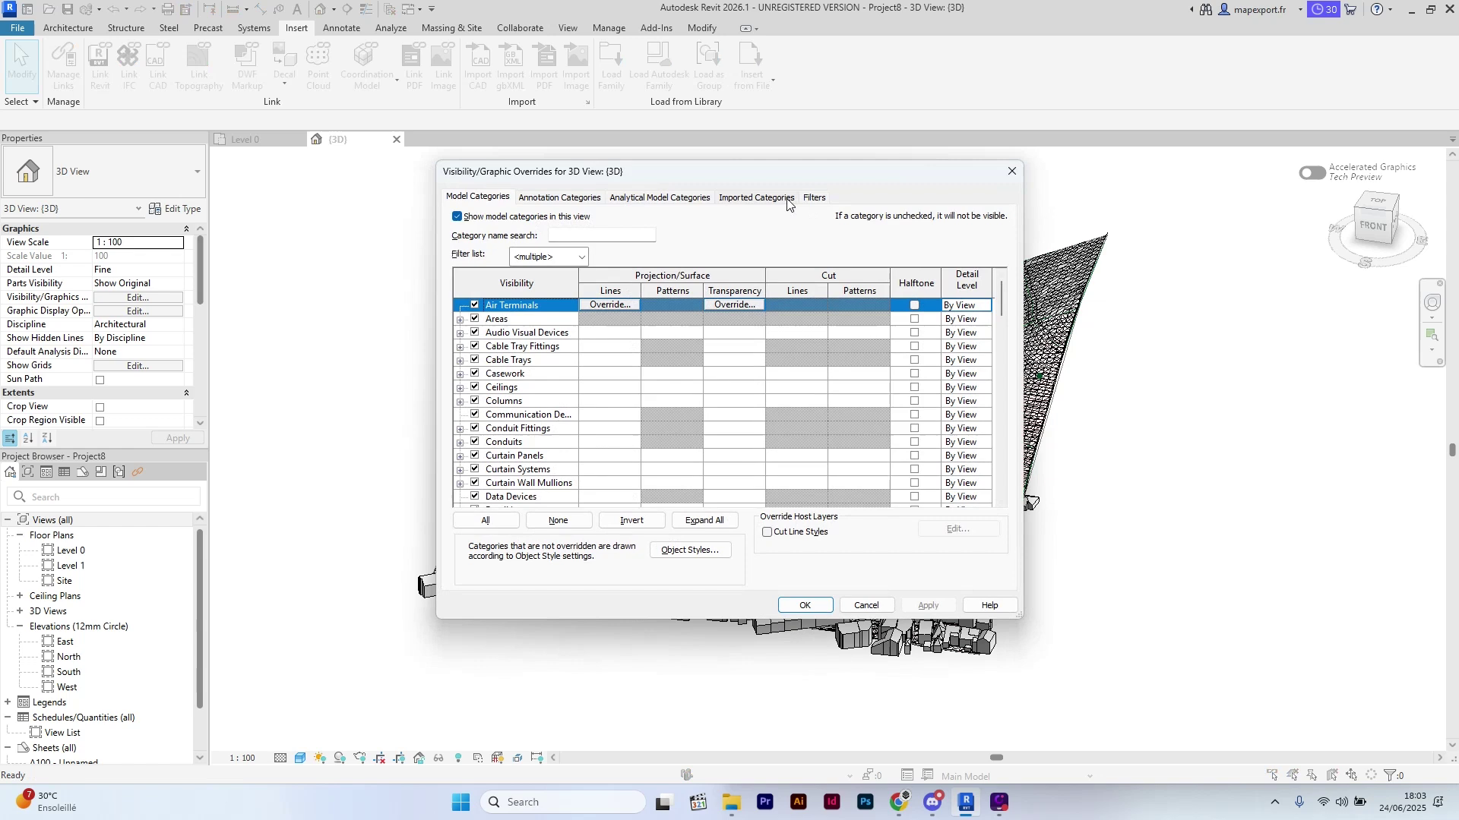
{"action": "left_click", "coordinate": [786, 203]}
{"action": "left_click", "coordinate": [622, 293]}
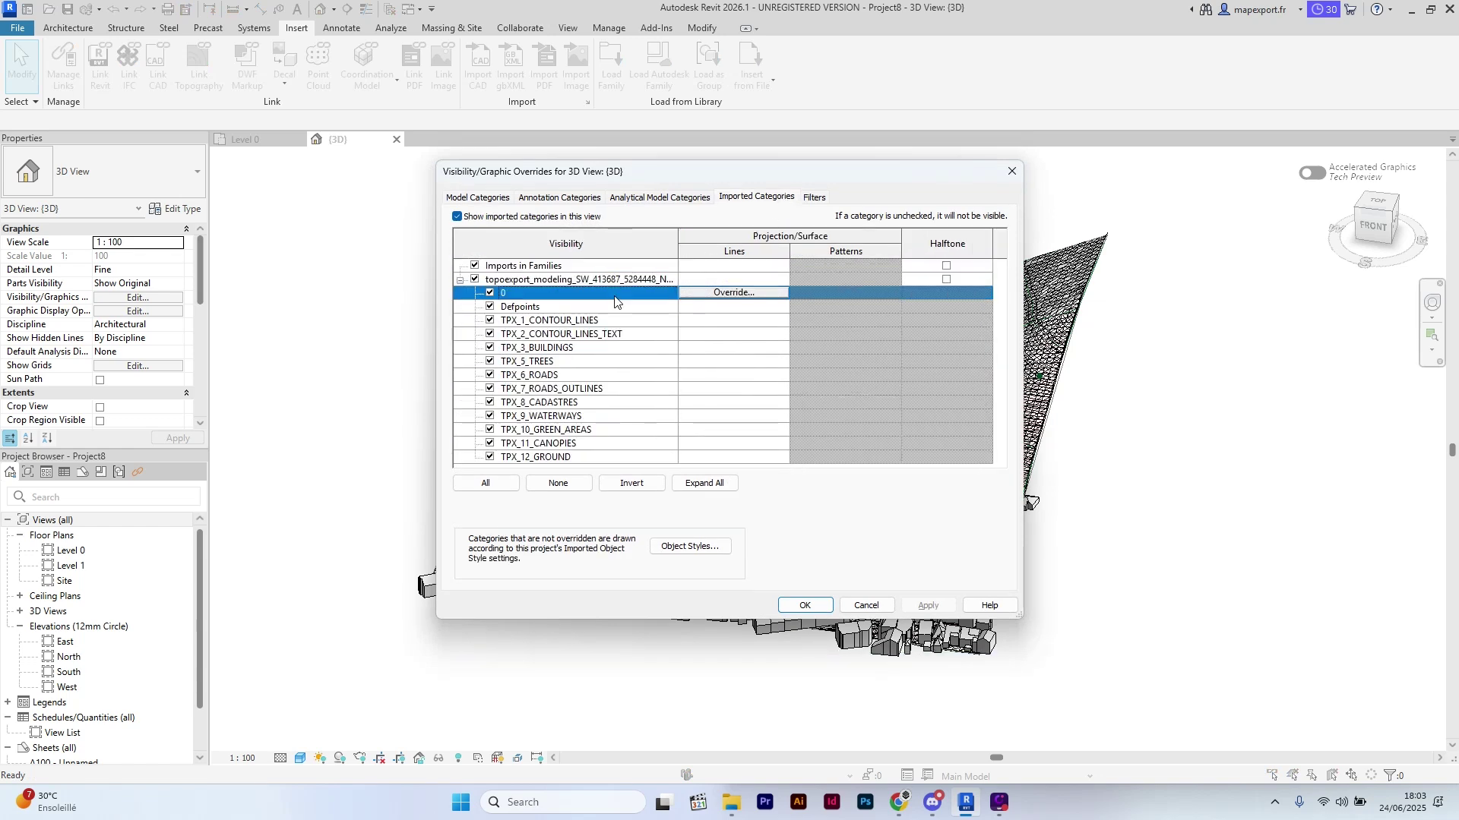
{"action": "left_click", "coordinate": [606, 457], "text": "shift"}
{"action": "left_click", "coordinate": [490, 457]}
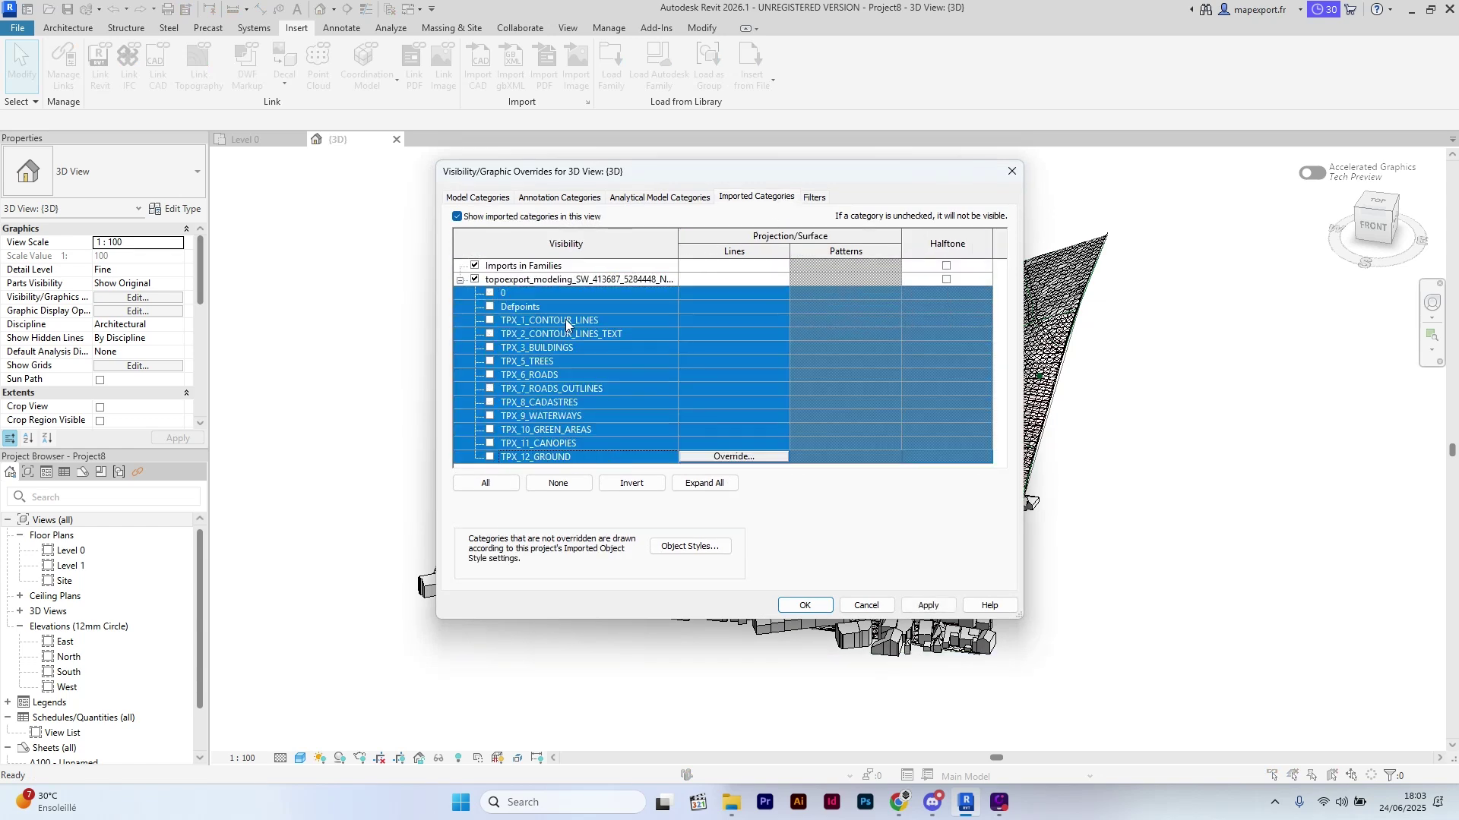
{"action": "left_click", "coordinate": [503, 322]}
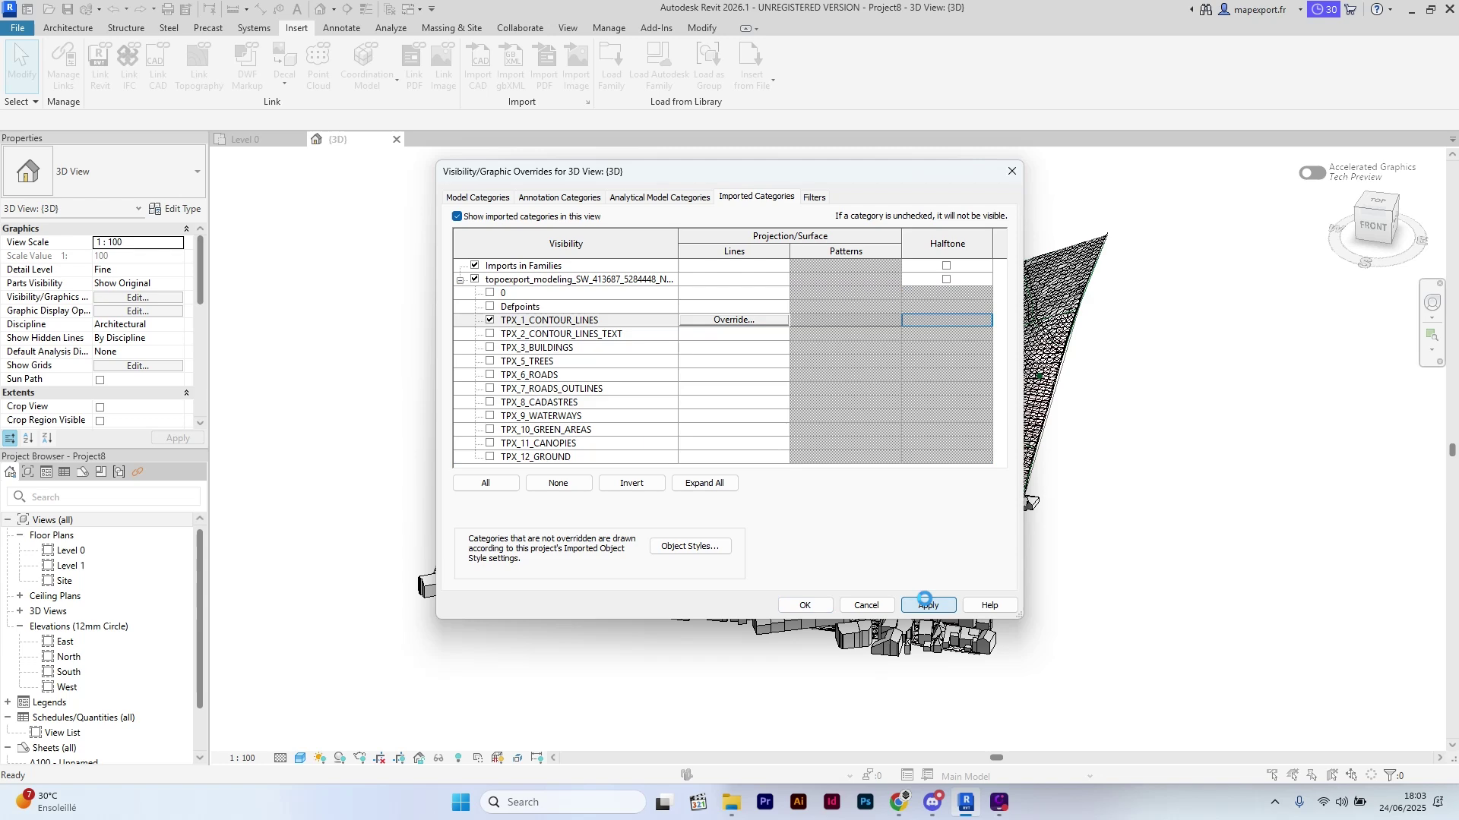
{"action": "left_click", "coordinate": [928, 605]}
{"action": "left_click", "coordinate": [807, 604]}
{"action": "left_click", "coordinate": [1063, 575]}
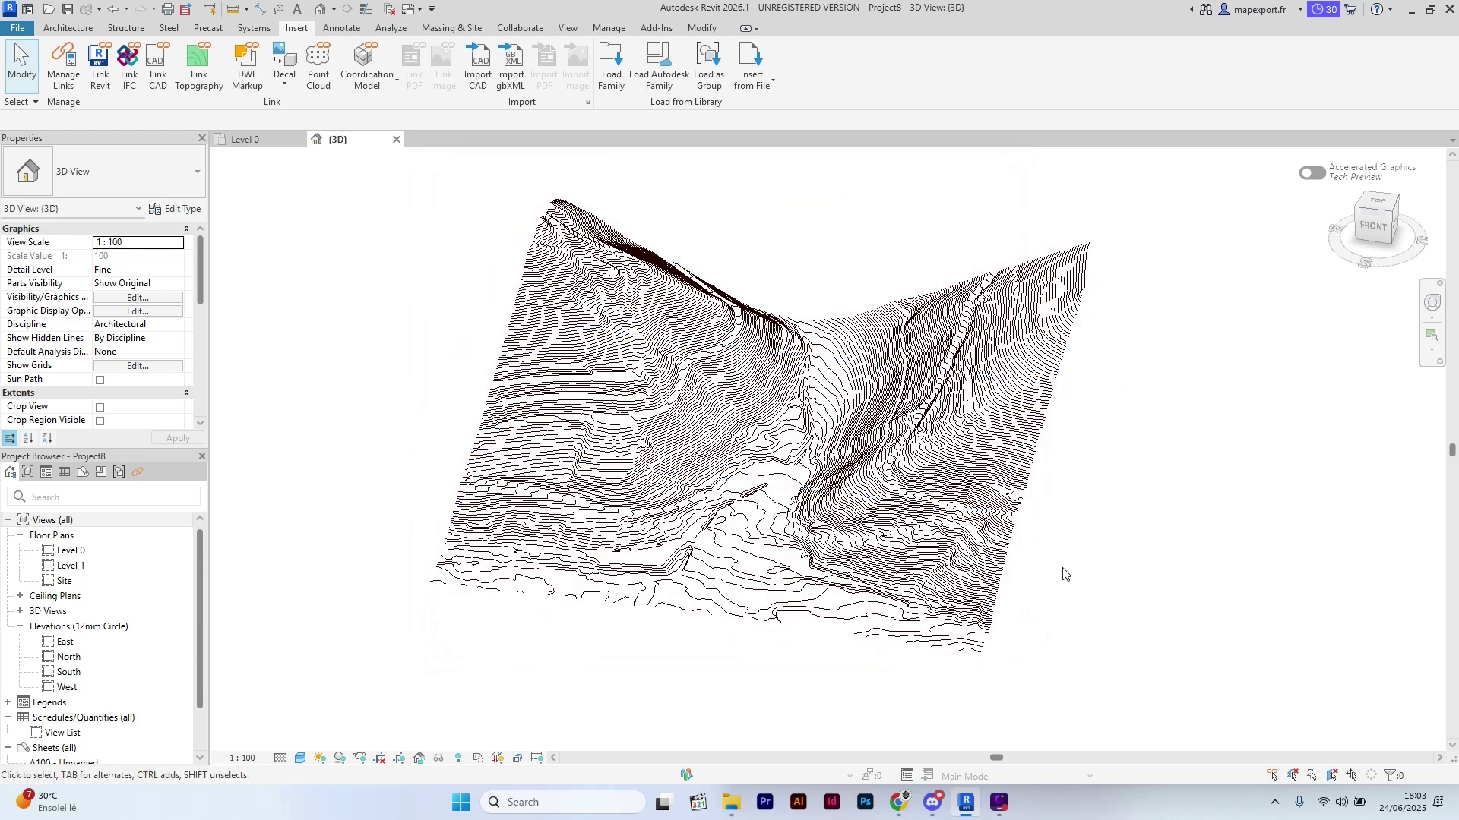
- Create a toposolid from the linked DXF using only the TPX_1_CONTOUR_LINES layer
{"action": "left_click", "coordinate": [484, 29]}
{"action": "left_click", "coordinate": [445, 86]}
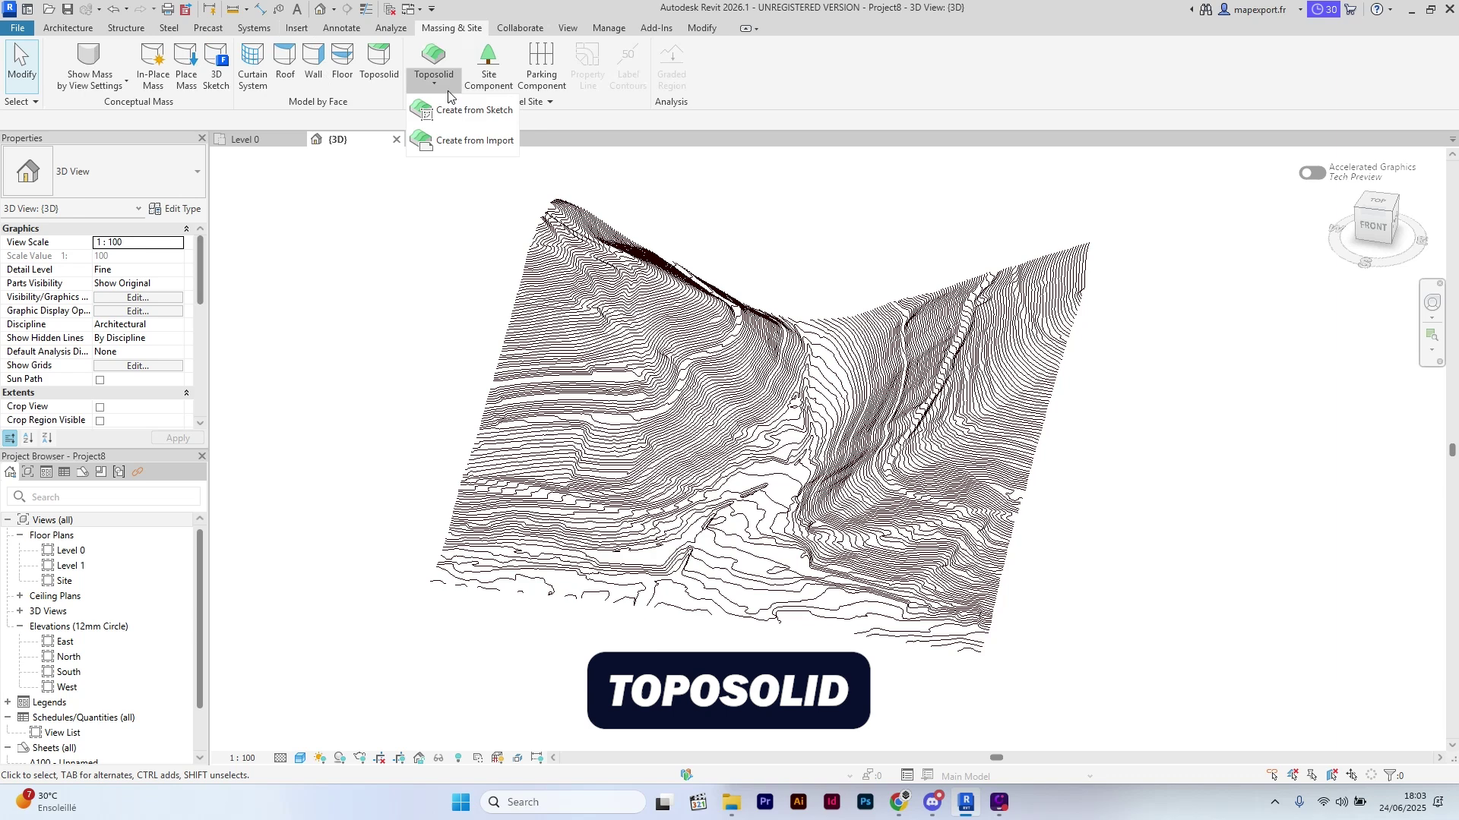
{"action": "left_click", "coordinate": [468, 129]}
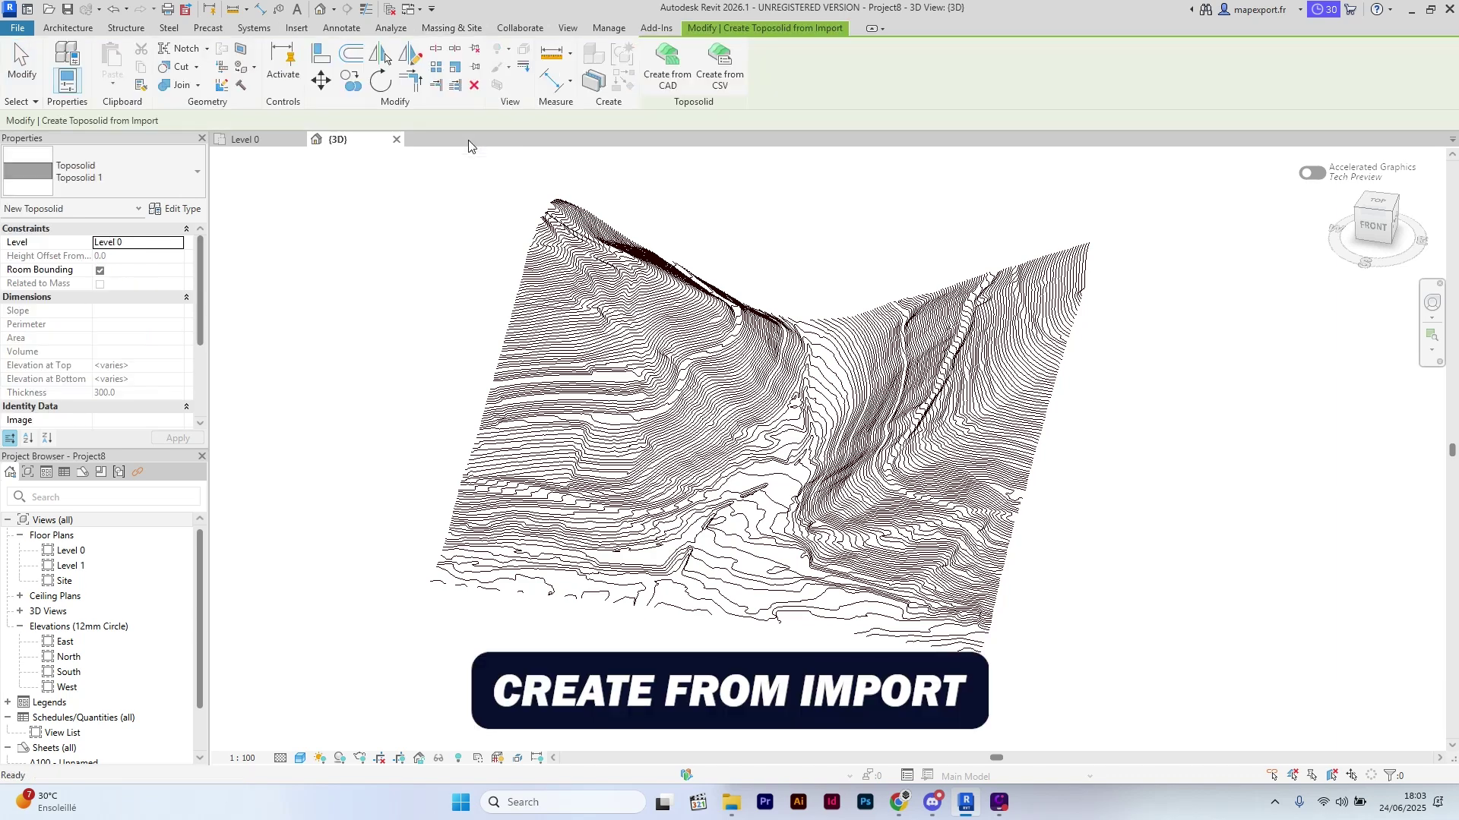
{"action": "left_click", "coordinate": [655, 73]}
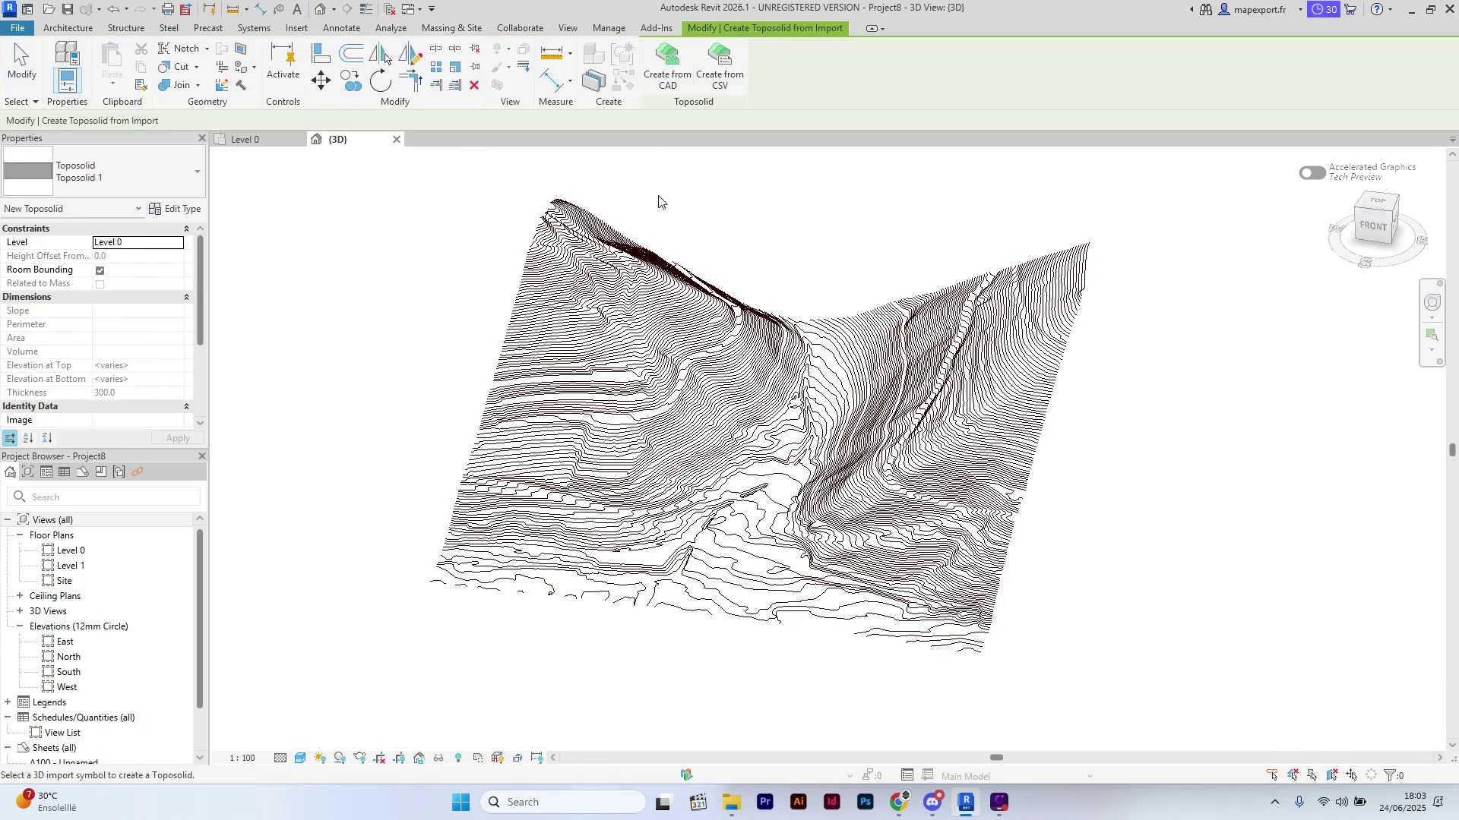
{"action": "left_click", "coordinate": [665, 262]}
{"action": "left_click", "coordinate": [827, 311]}
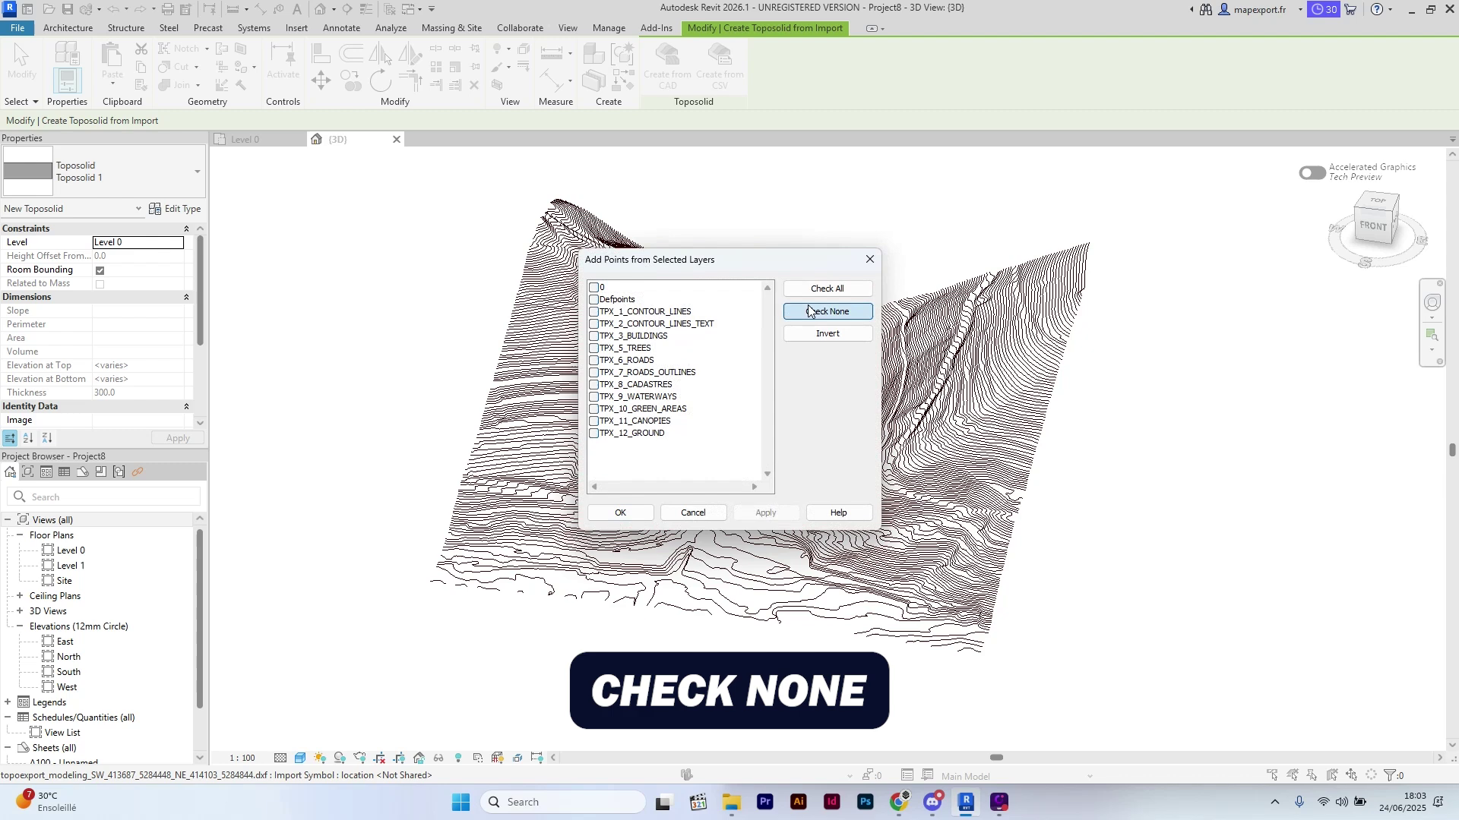
{"action": "left_click", "coordinate": [595, 311]}
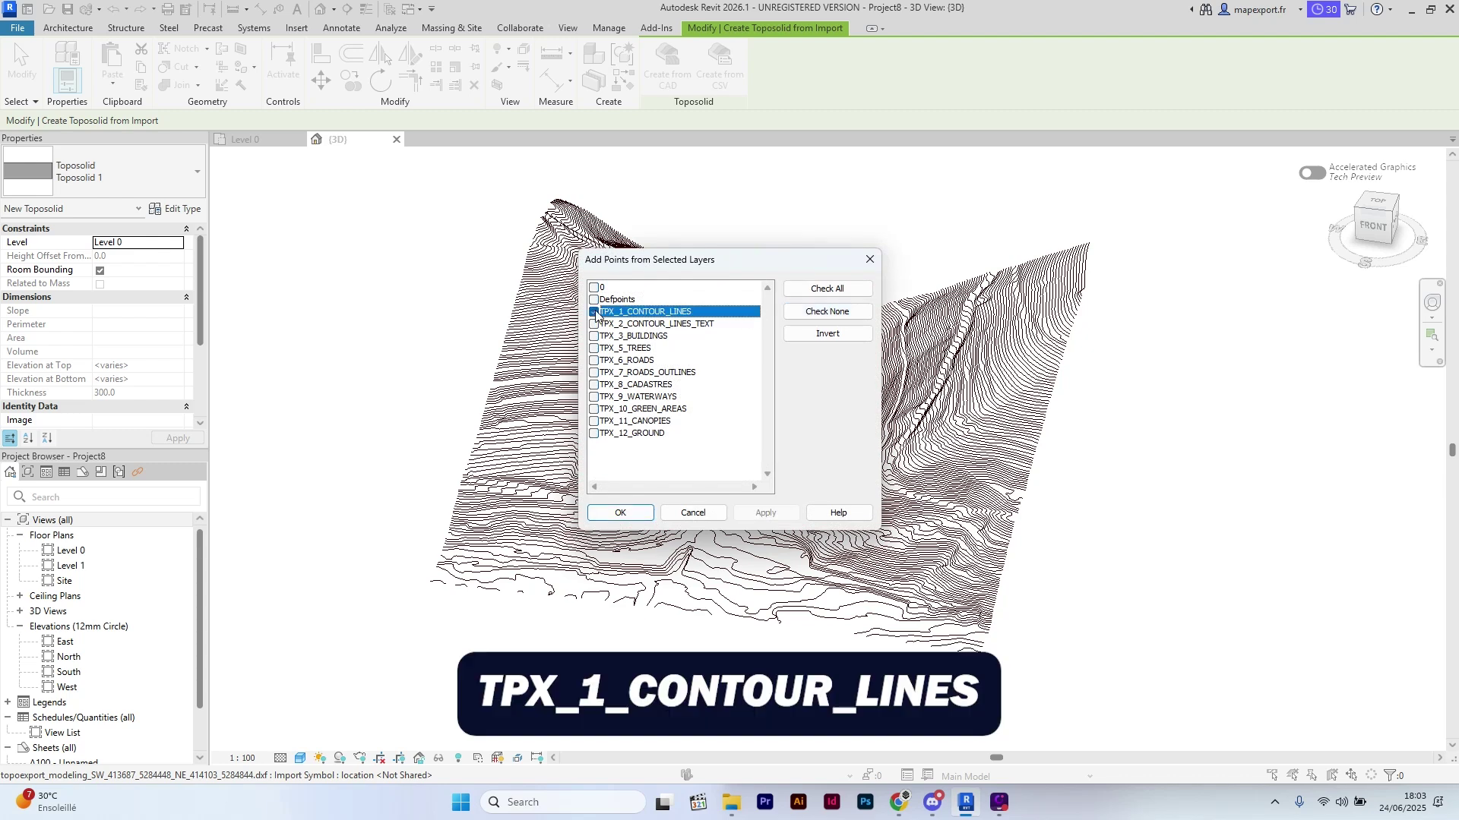
{"action": "left_click", "coordinate": [621, 513]}
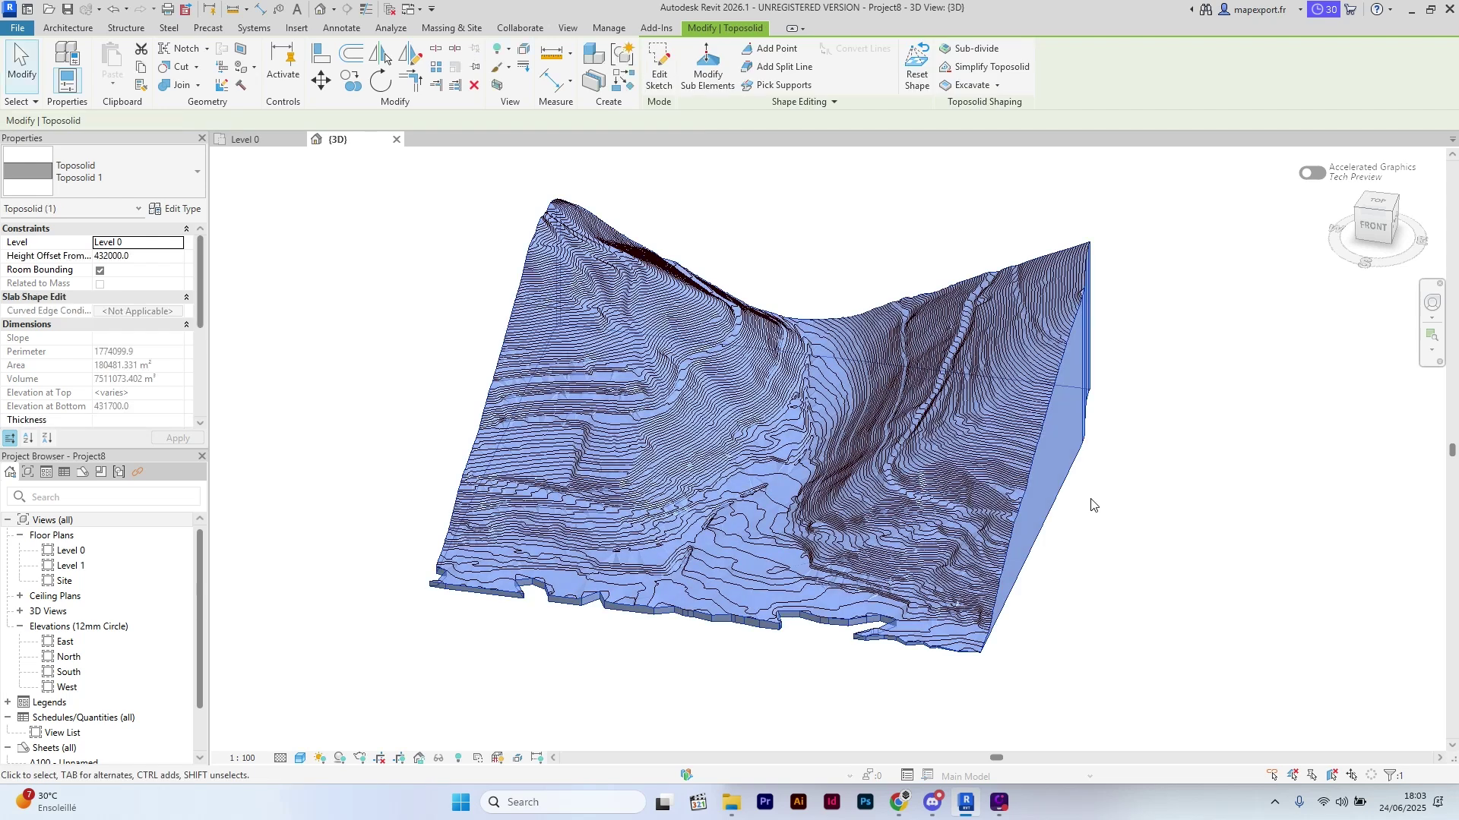
- Make the imported TPX_3_BUILDINGS layer visible in the 3D view's visibility settings
{"action": "left_click", "coordinate": [1090, 504]}
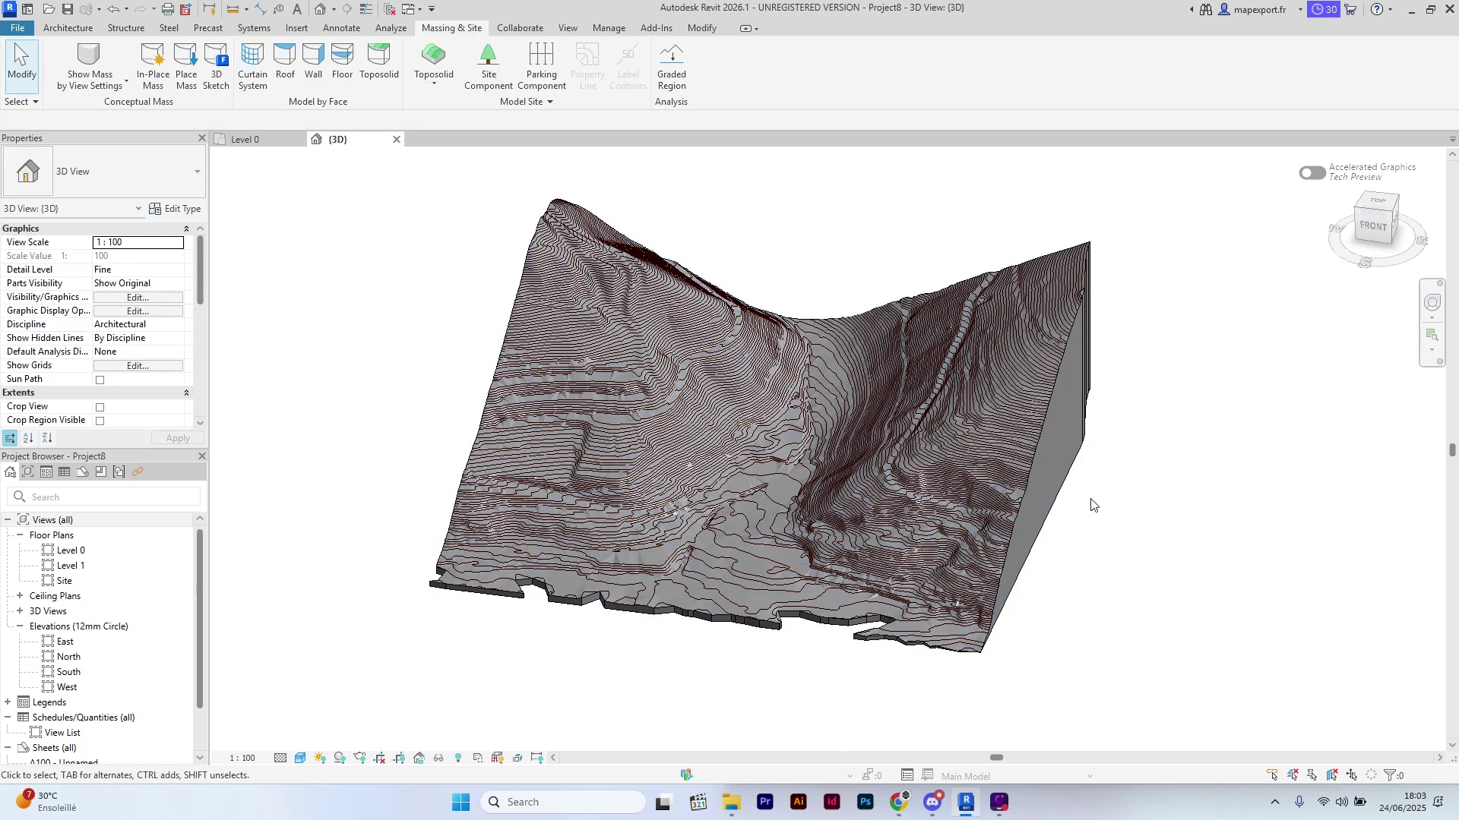
{"action": "key", "text": "v"}
{"action": "key", "text": "v"}
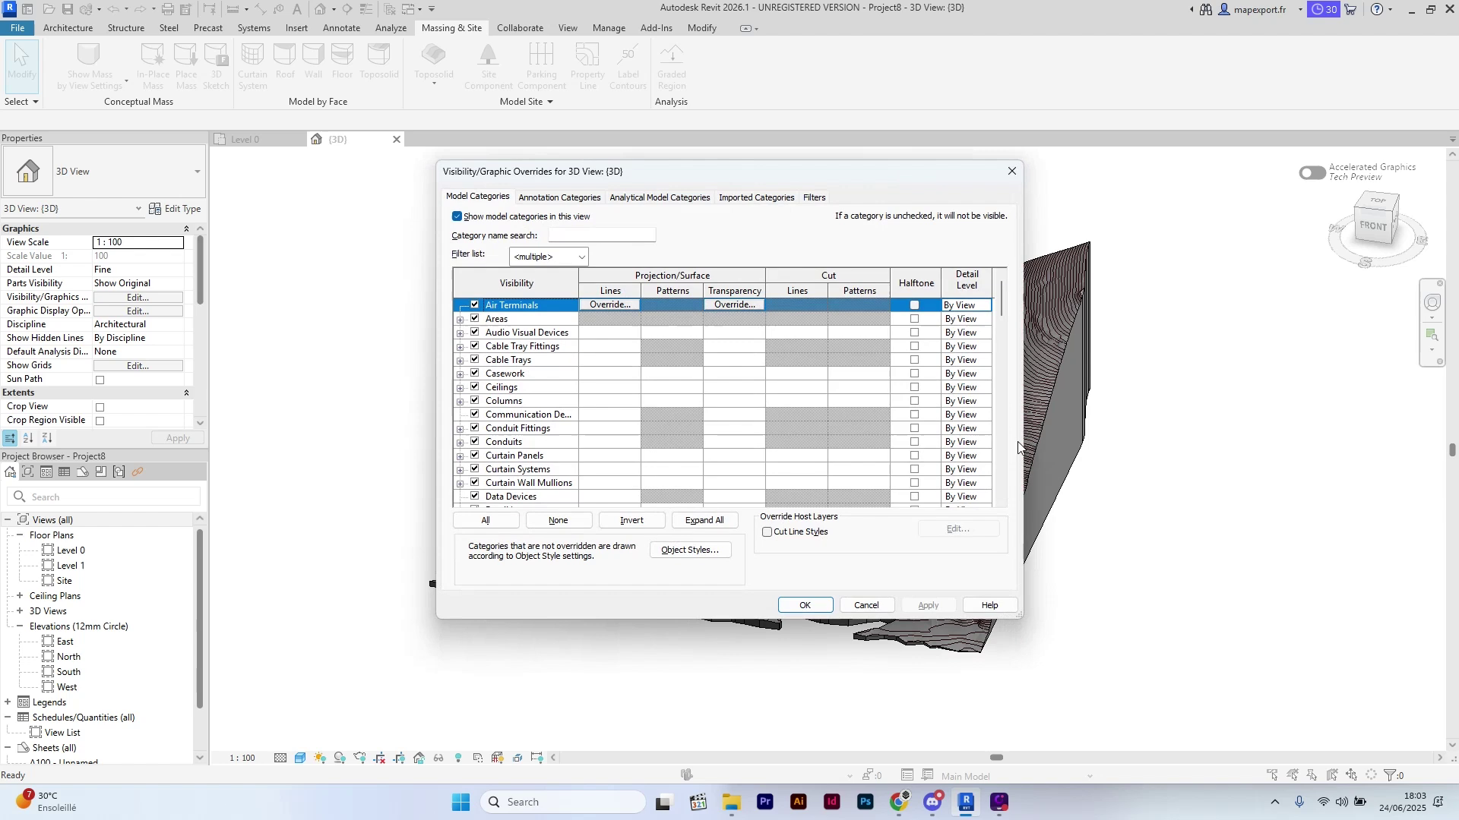
{"action": "left_click", "coordinate": [756, 197]}
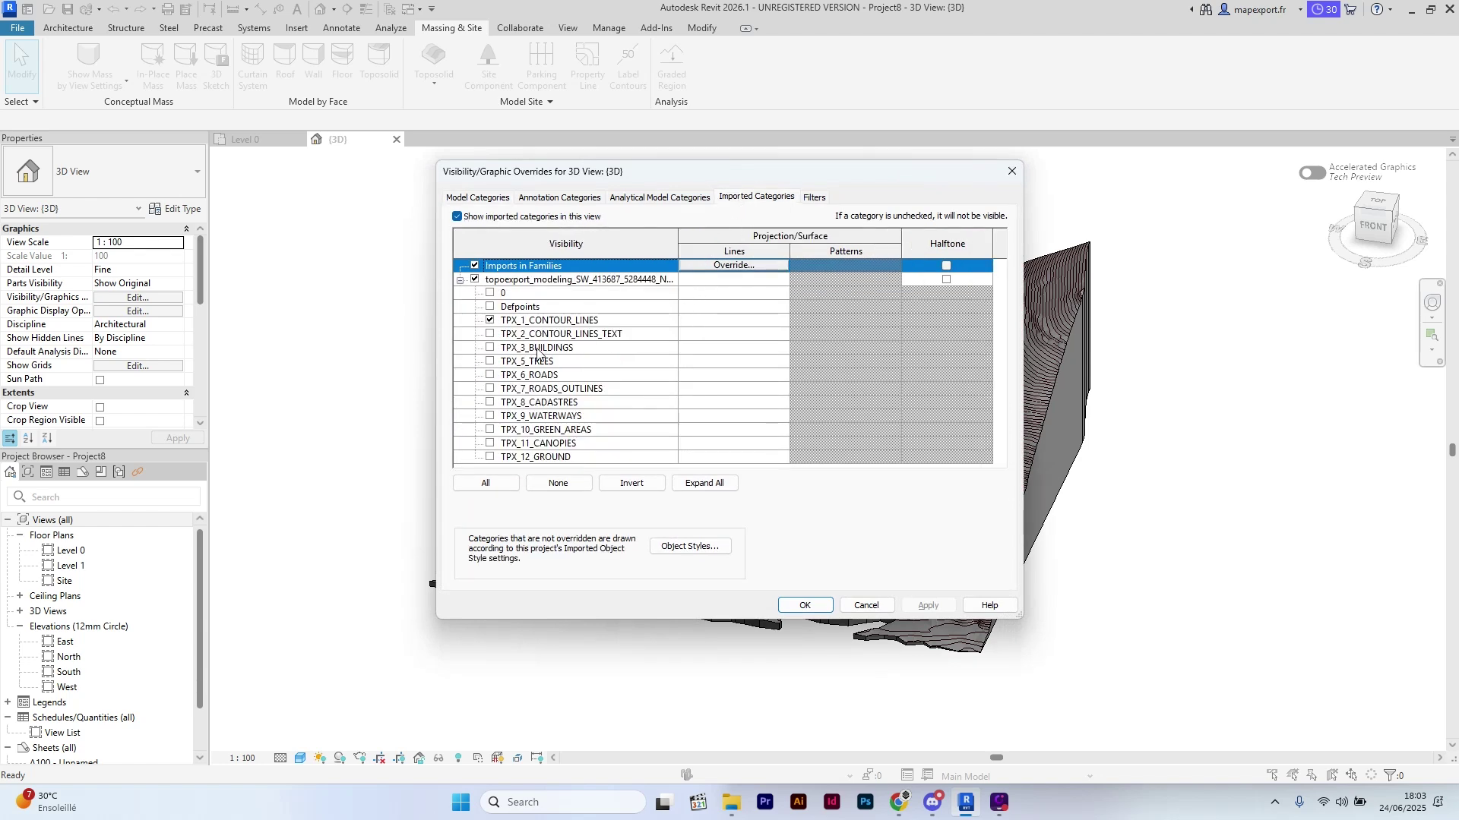
{"action": "left_click", "coordinate": [490, 348]}
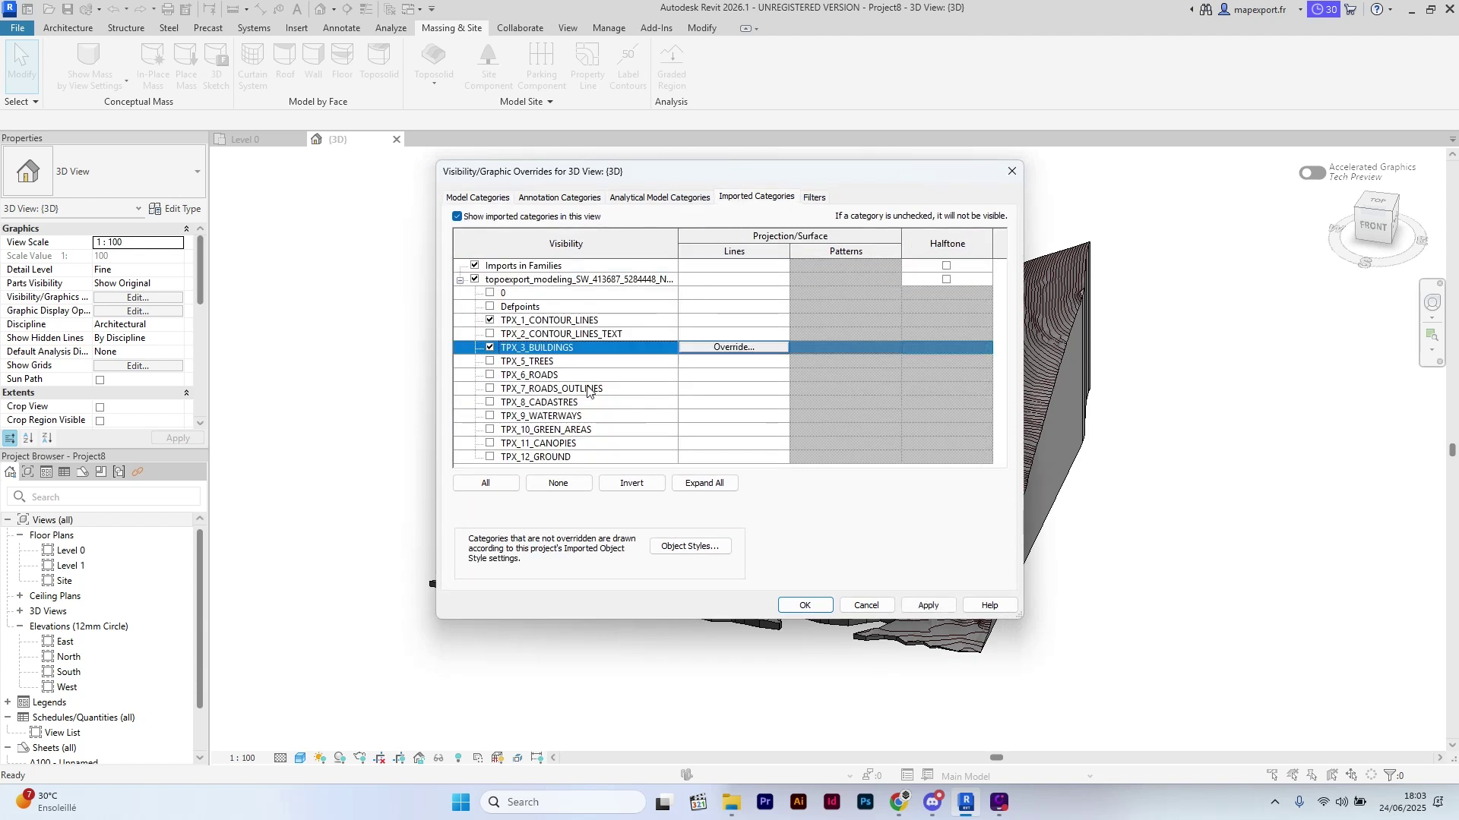
{"action": "left_click", "coordinate": [929, 607]}
{"action": "left_click", "coordinate": [804, 605]}
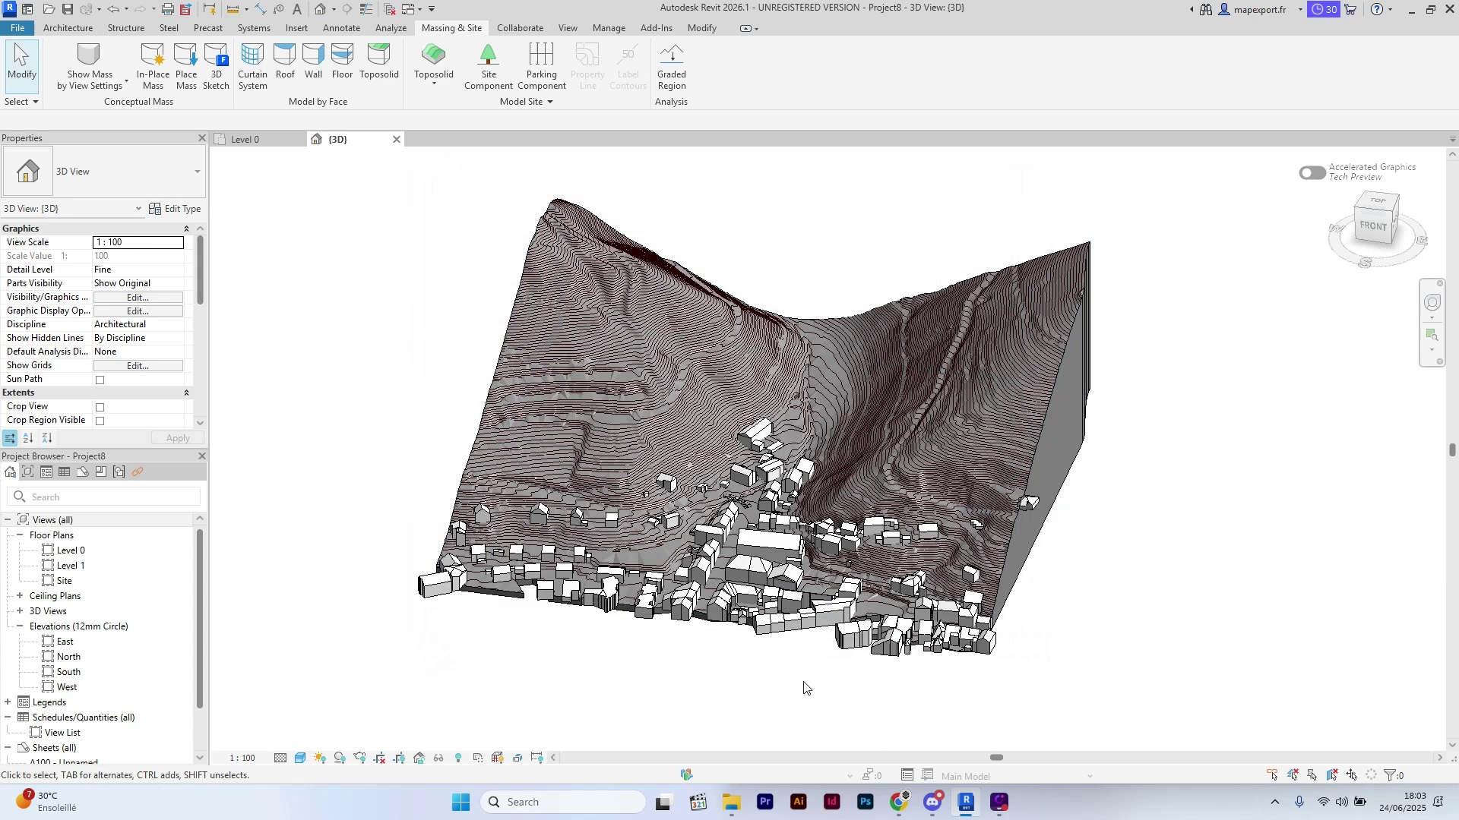
- Override the Toposolid surface fill to solid green and show it in halftone
{"action": "key", "text": "v"}
{"action": "key", "text": "v"}
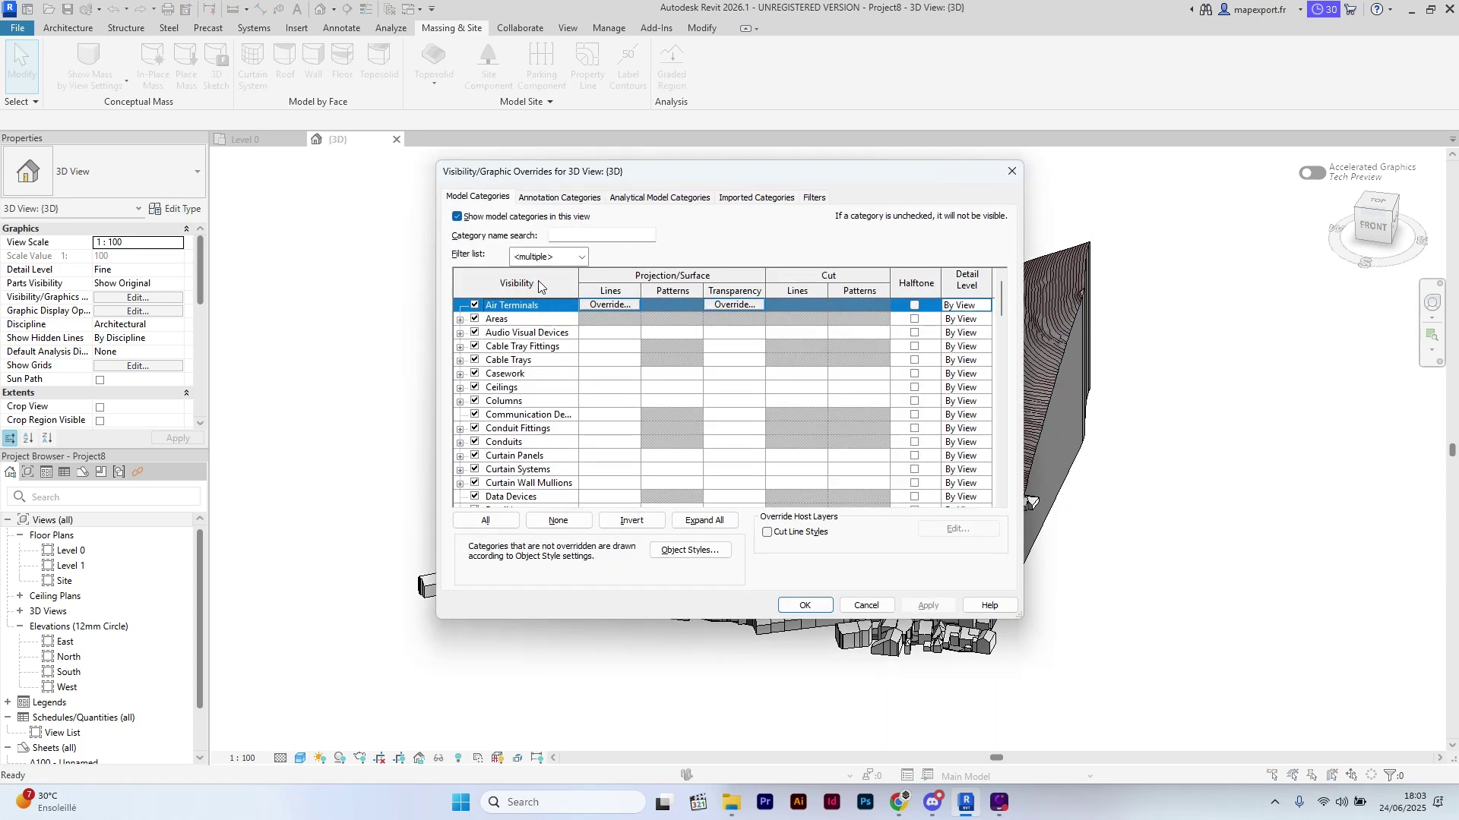
{"action": "left_click", "coordinate": [565, 237]}
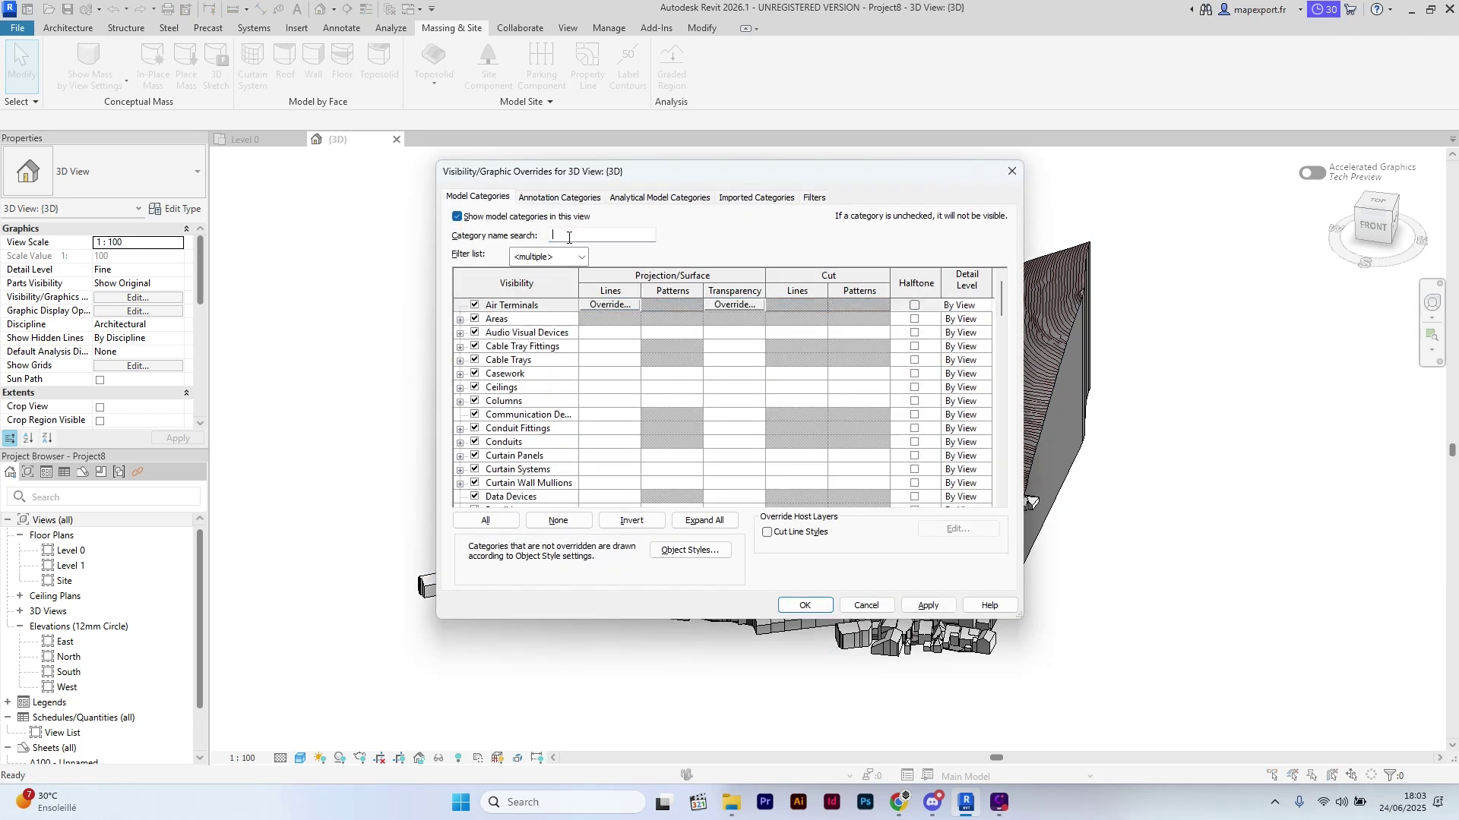
{"action": "type", "text": "TOPO"}
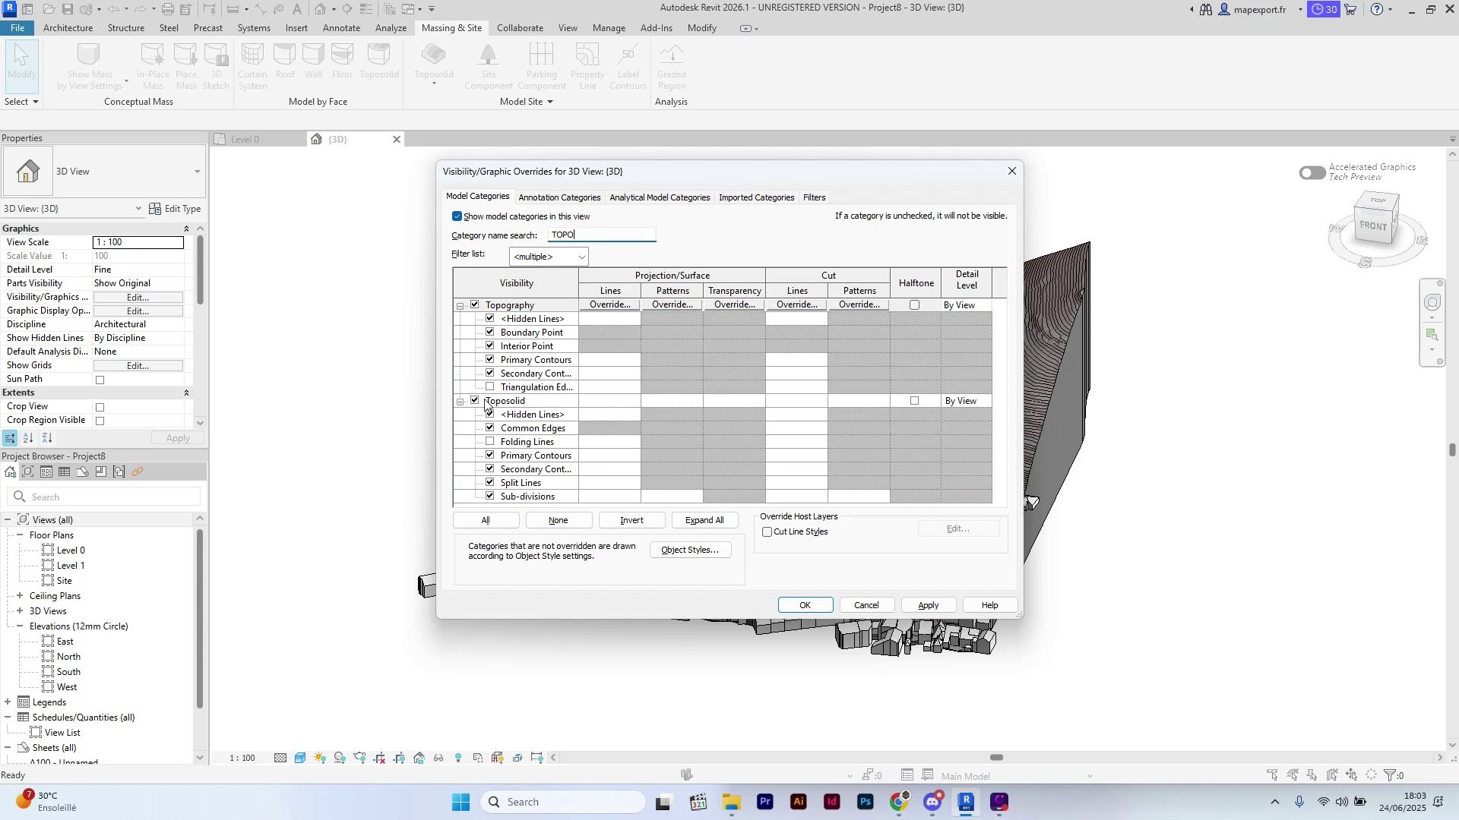
{"action": "left_click", "coordinate": [664, 409]}
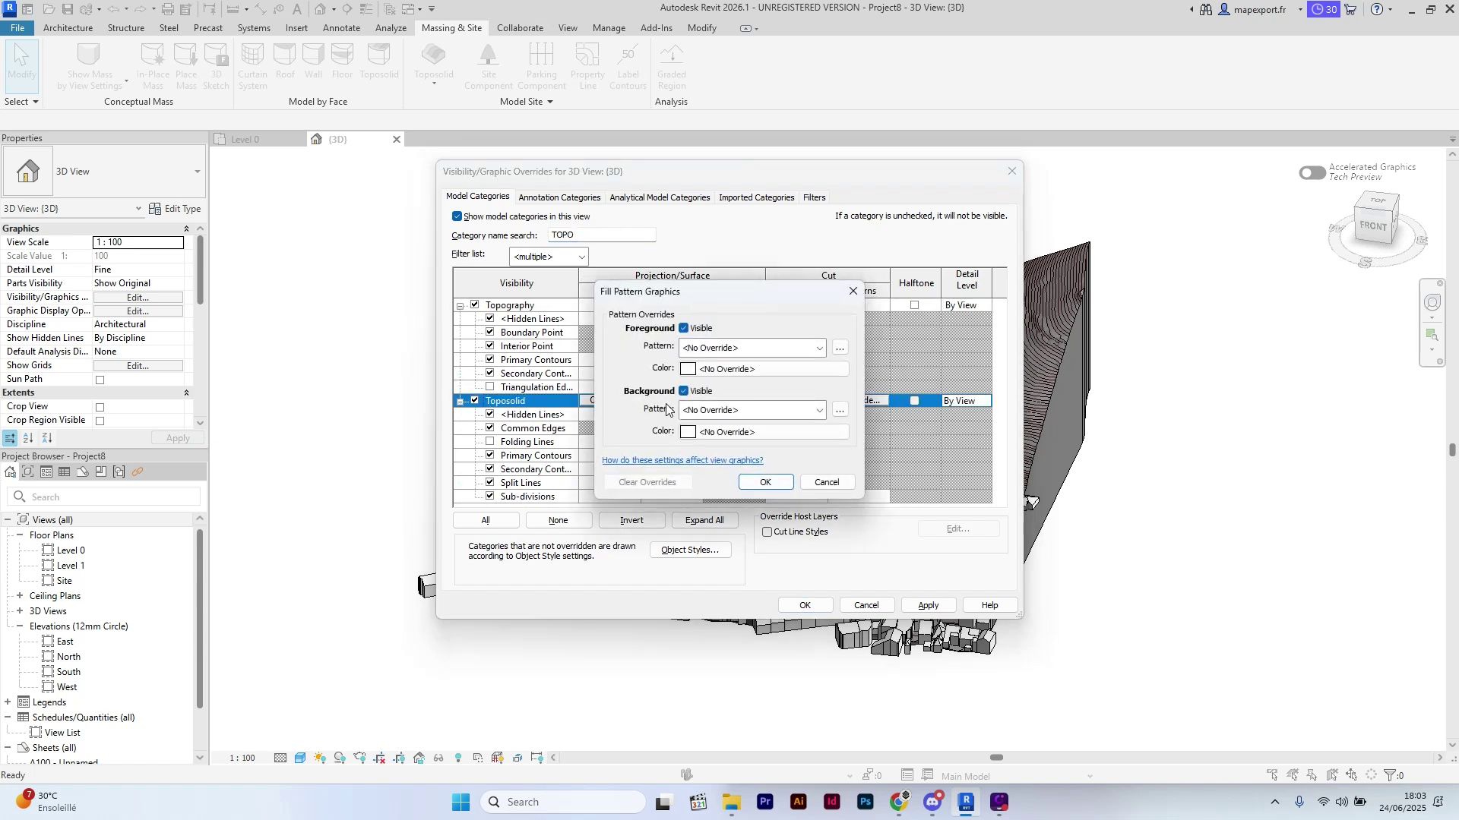
{"action": "left_click", "coordinate": [703, 349]}
{"action": "left_click", "coordinate": [734, 374]}
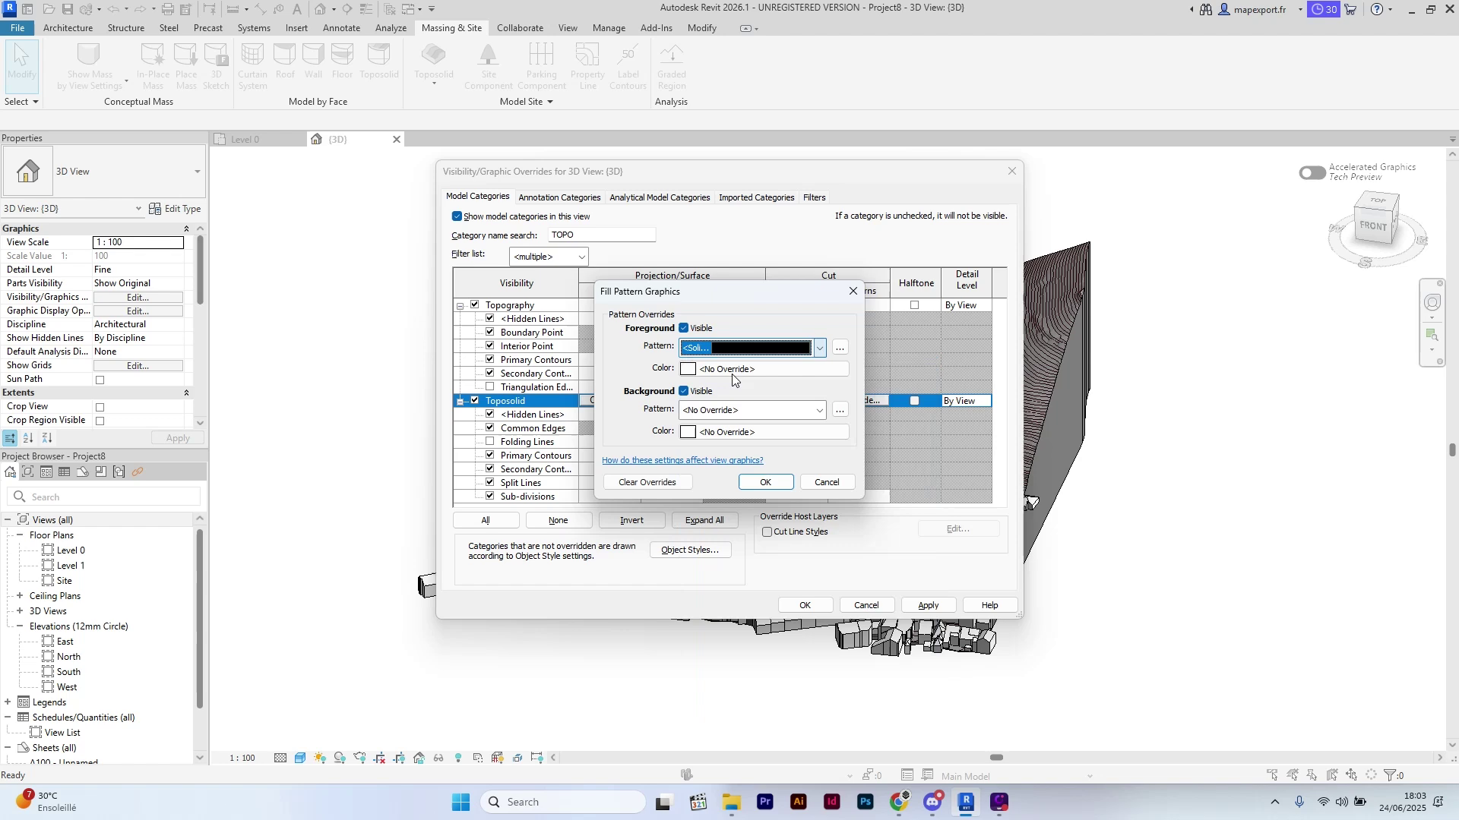
{"action": "left_click", "coordinate": [610, 320]}
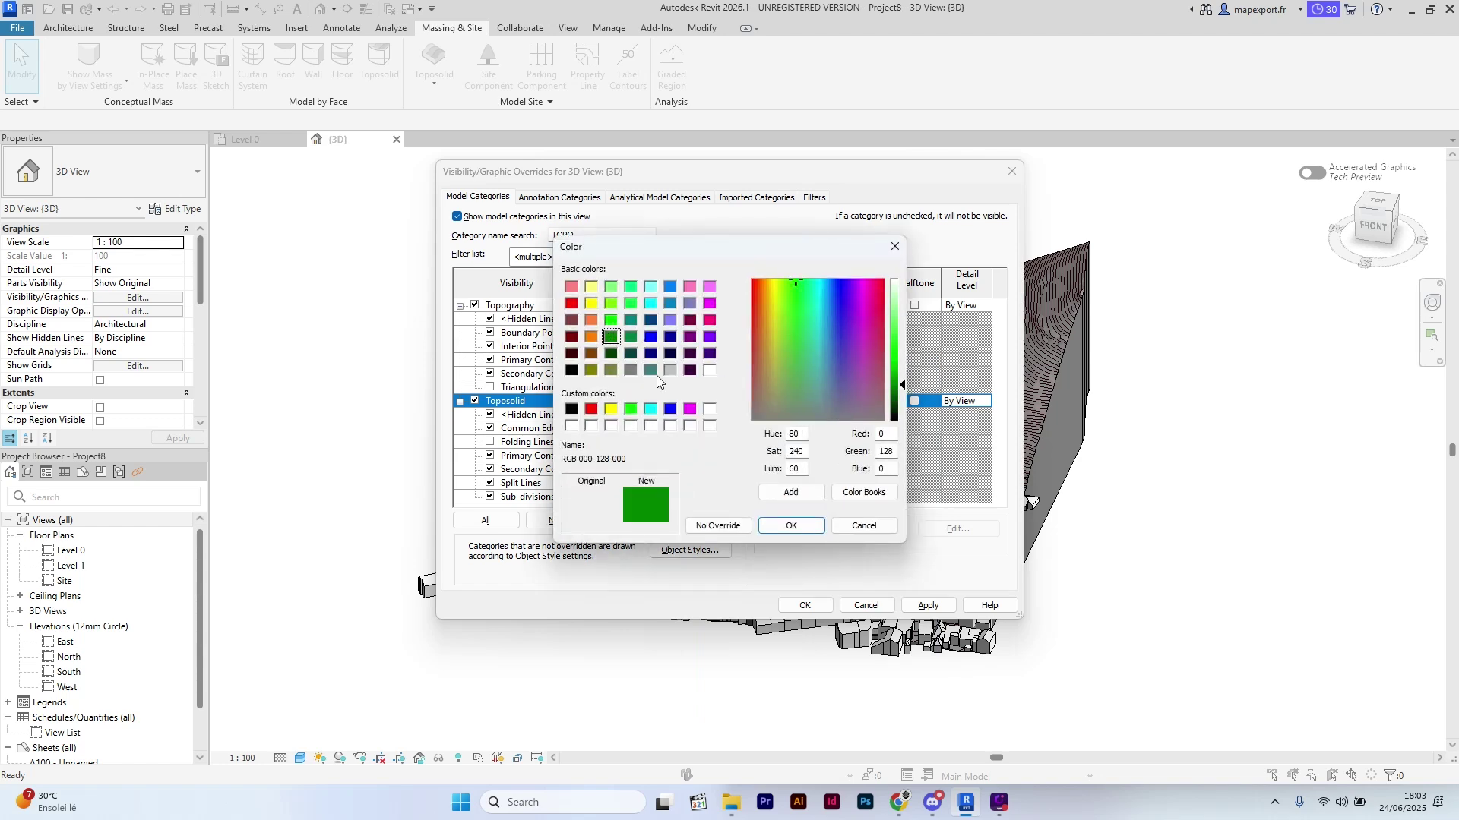
{"action": "left_click", "coordinate": [790, 526]}
{"action": "left_click", "coordinate": [914, 400]}
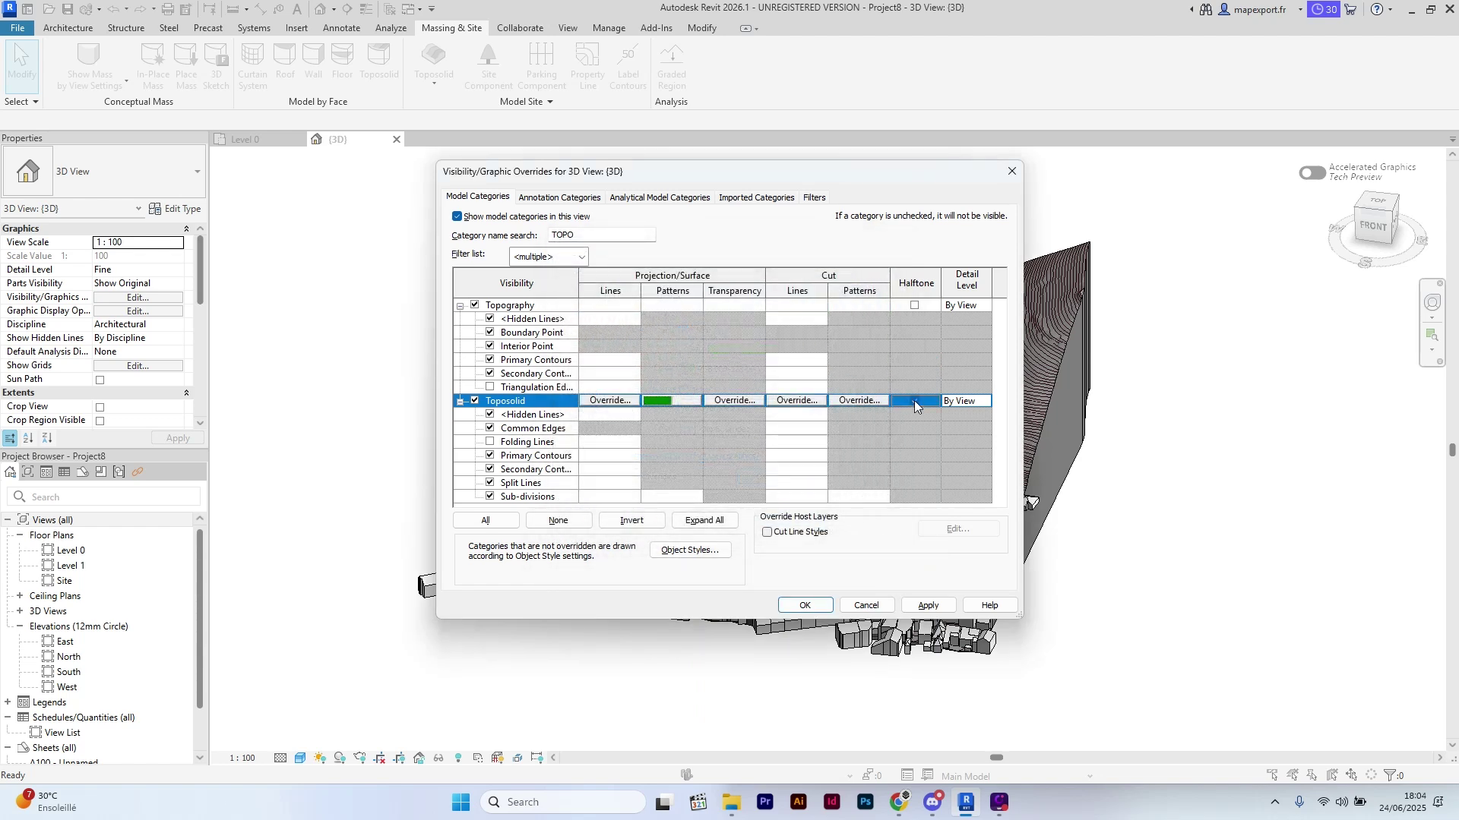
{"action": "left_click", "coordinate": [929, 604]}
{"action": "left_click", "coordinate": [804, 606]}
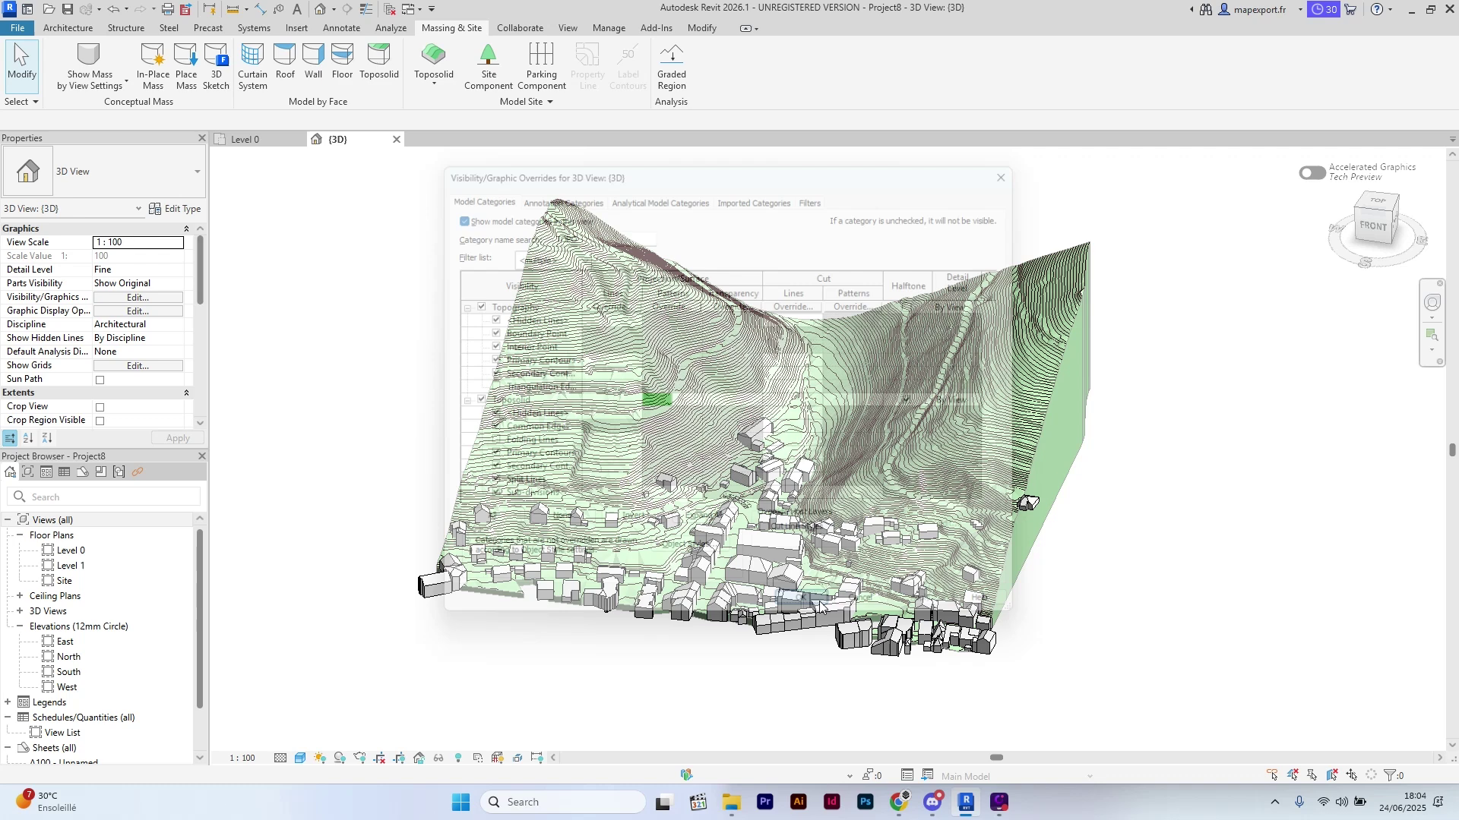
{"action": "scroll", "coordinate": [818, 541], "scroll_direction": "up", "scroll_amount": 1}
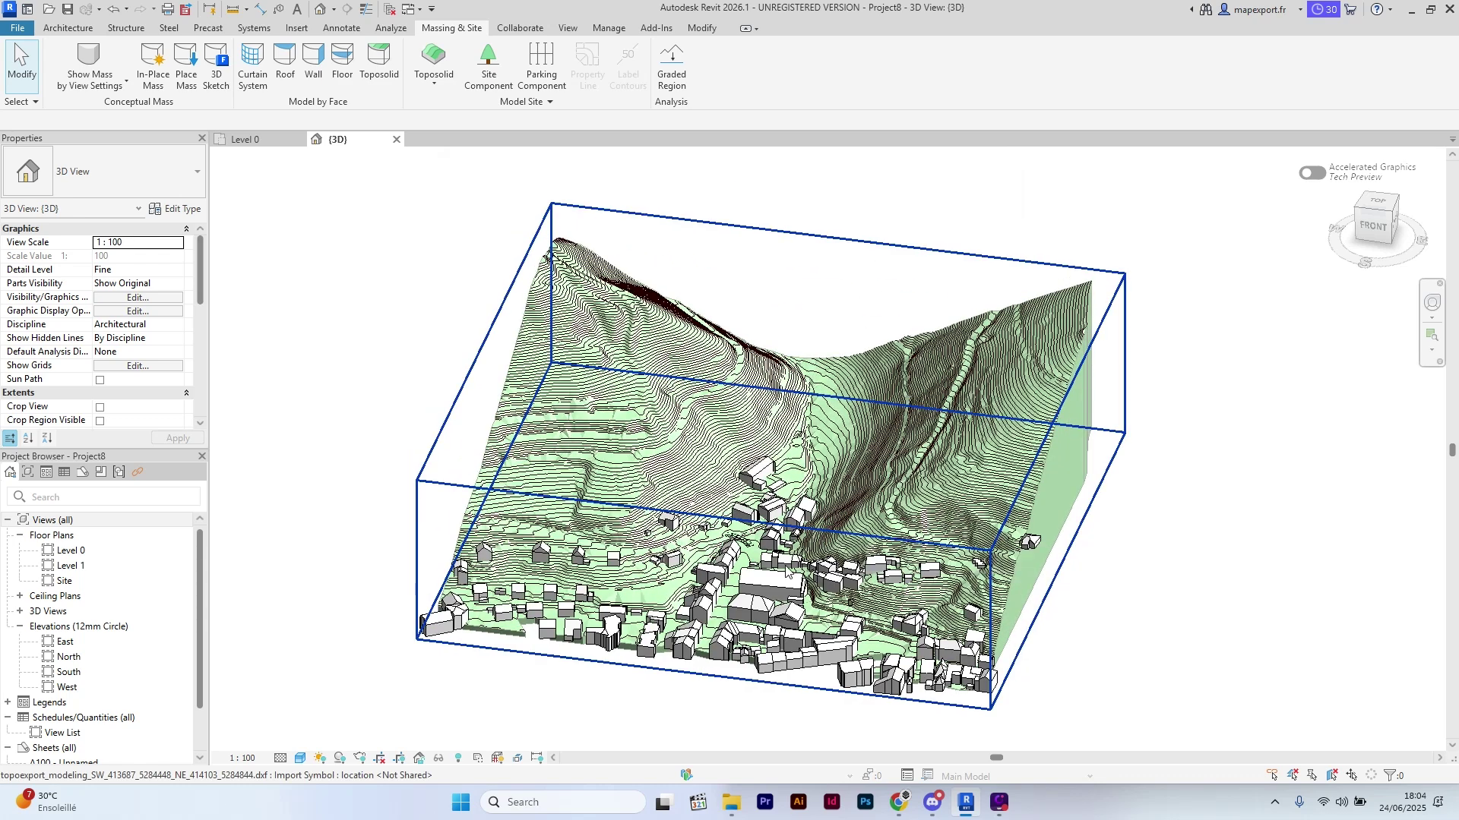
- Turn the sun path on in the 3D view
{"action": "left_click", "coordinate": [321, 757]}
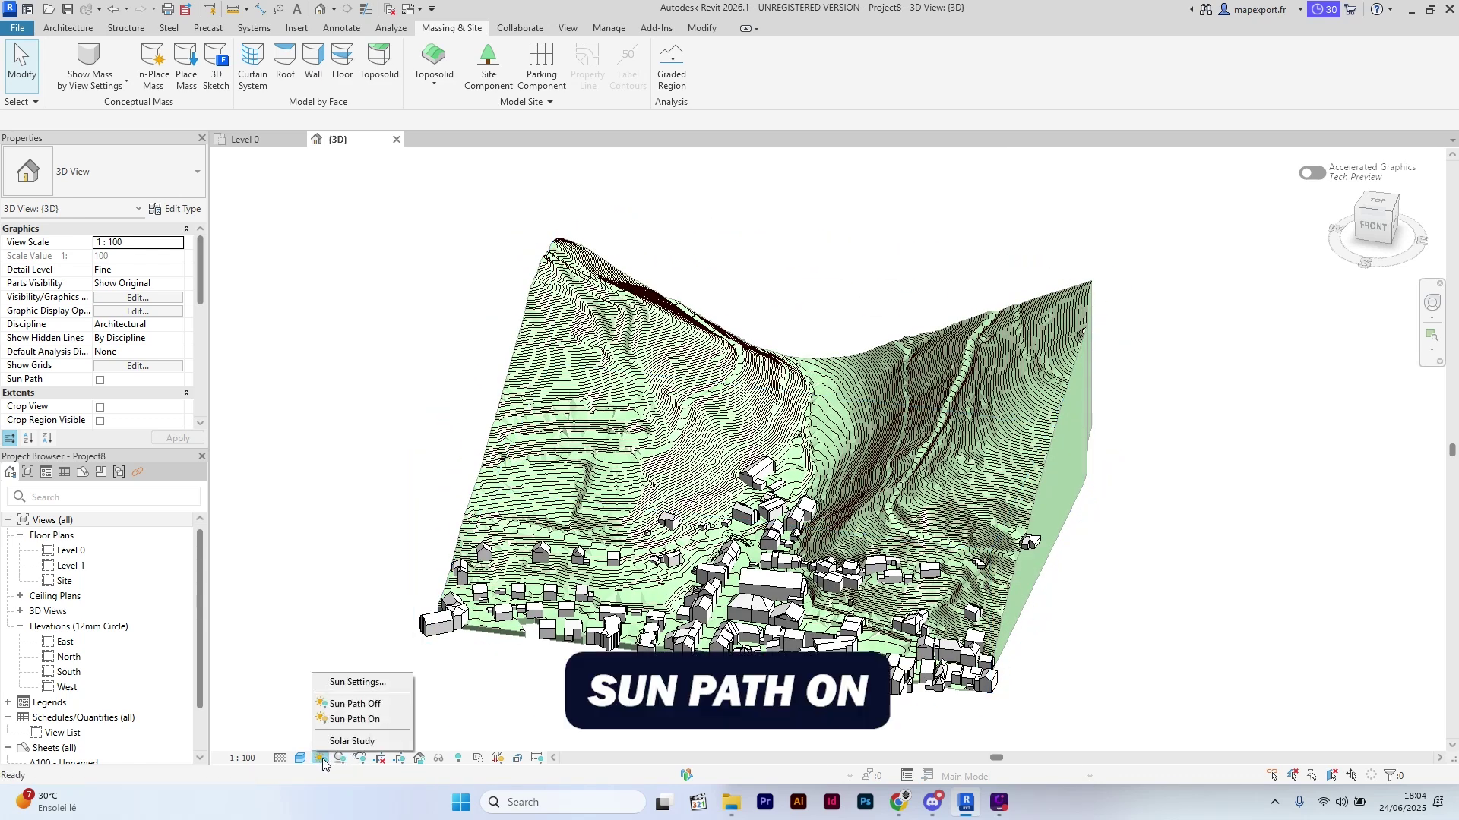
{"action": "left_click", "coordinate": [355, 719]}
{"action": "left_click", "coordinate": [655, 416]}
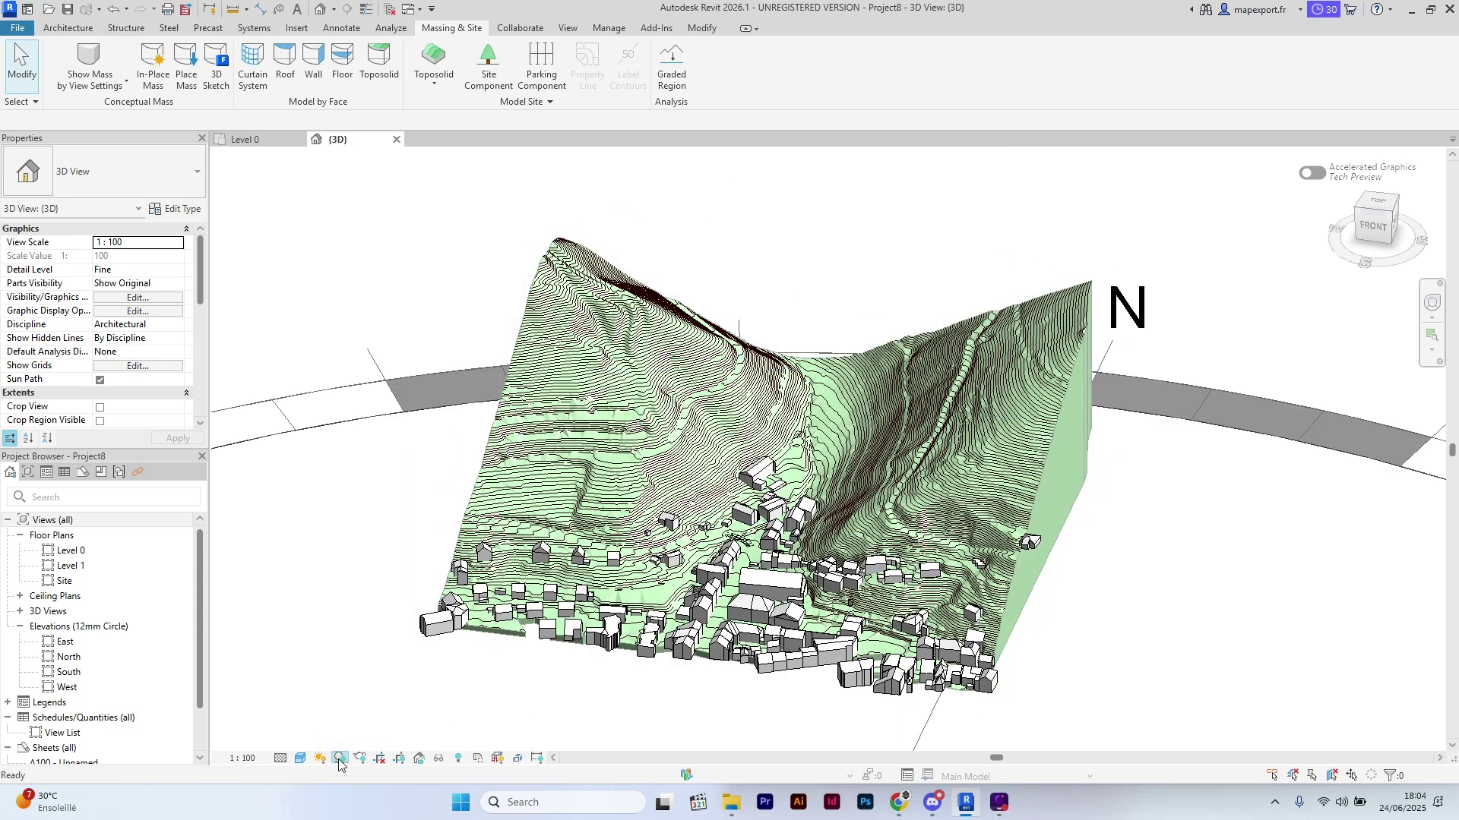
{"action": "scroll", "coordinate": [757, 554], "scroll_direction": "down", "scroll_amount": 2}
{"action": "scroll", "coordinate": [758, 554], "scroll_direction": "up", "scroll_amount": 2}
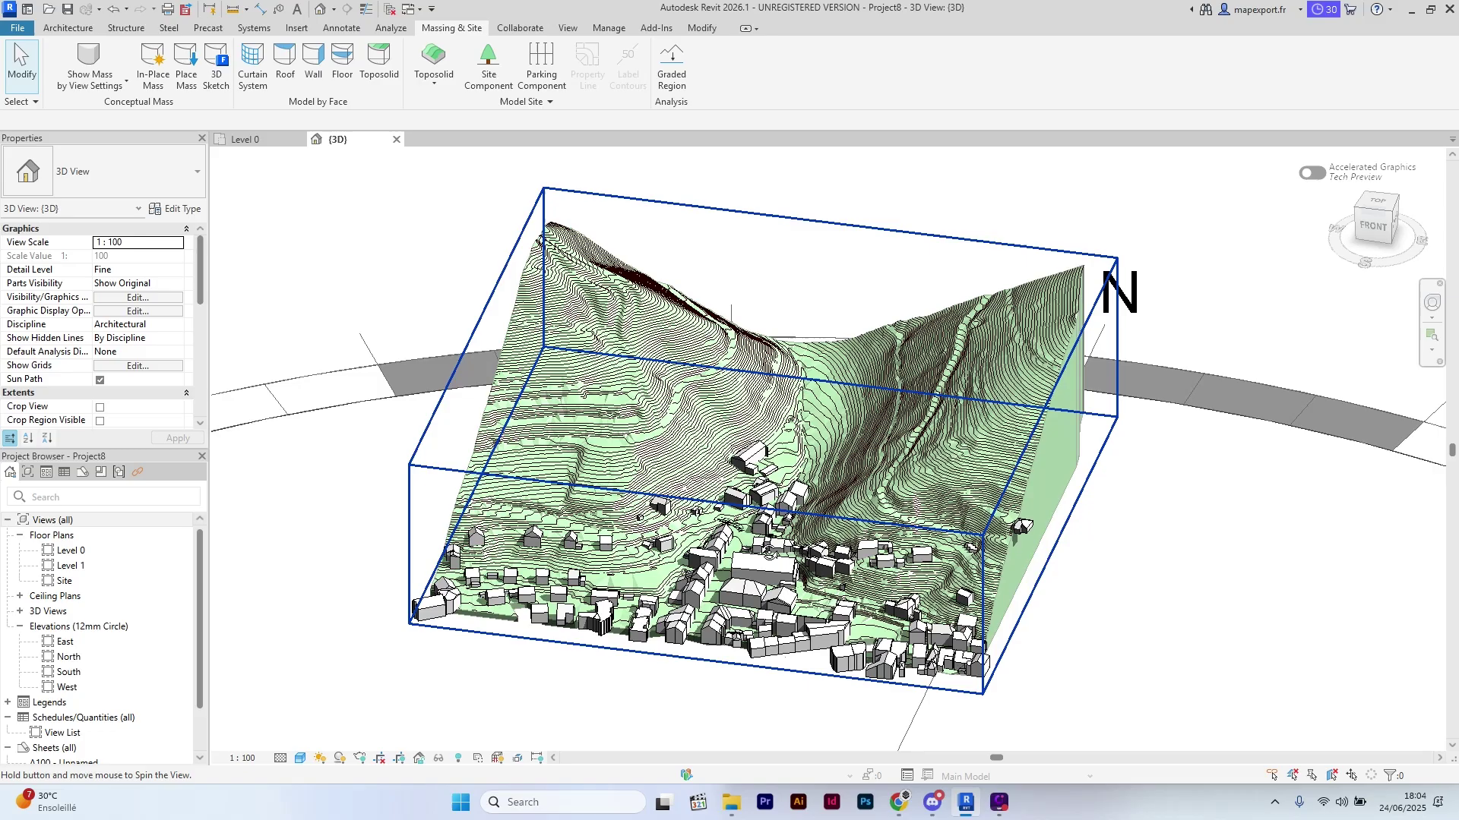